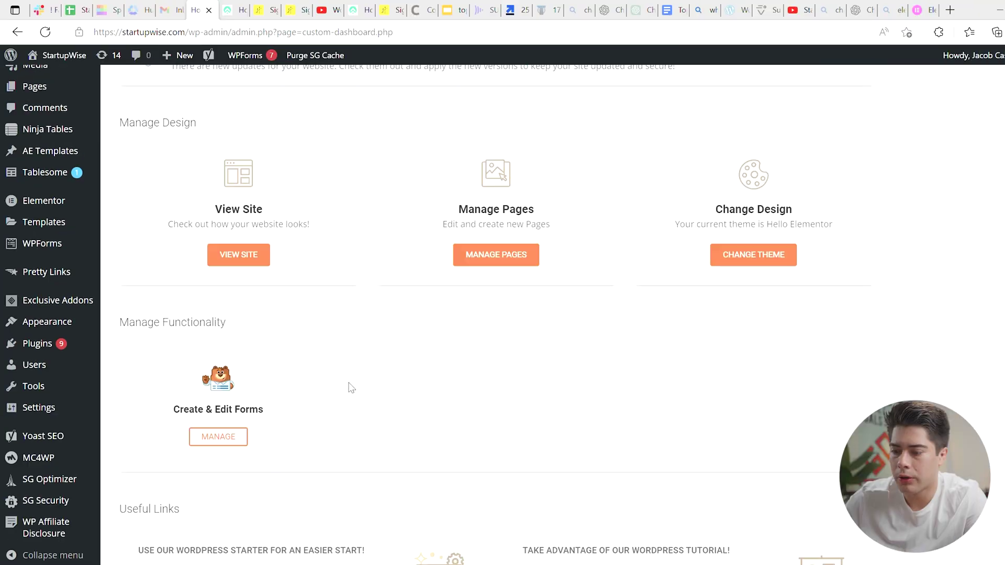
# Step: From the All Pages list, open the Home page with Edit with Elementor
pyautogui.scroll(-3, 348, 386)
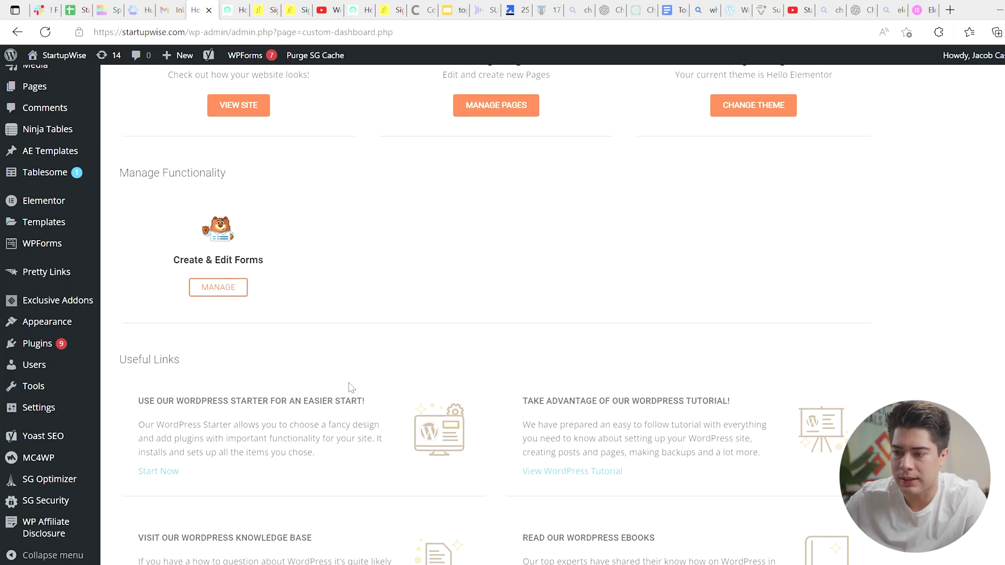
pyautogui.scroll(8, 348, 386)
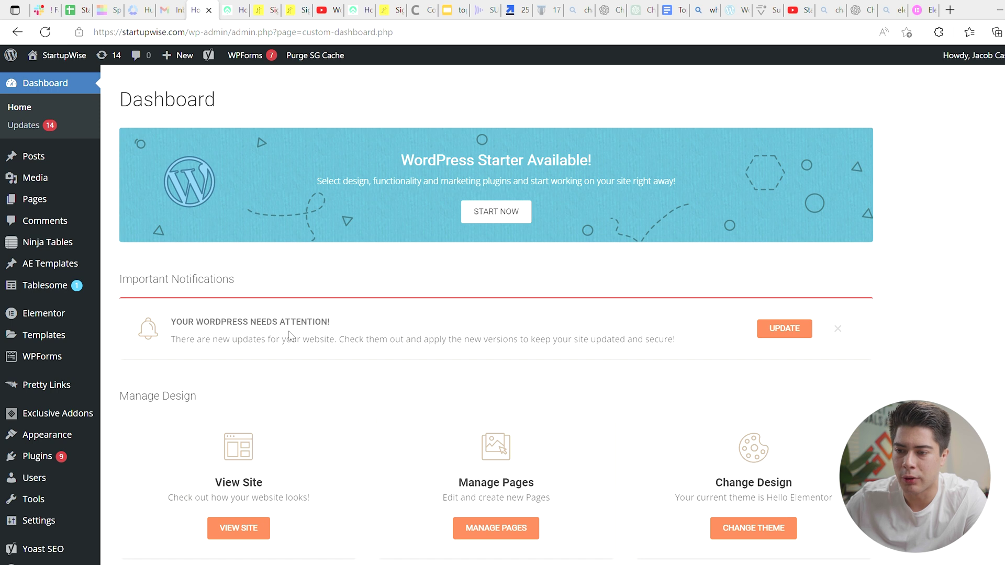
pyautogui.moveTo(127, 202)
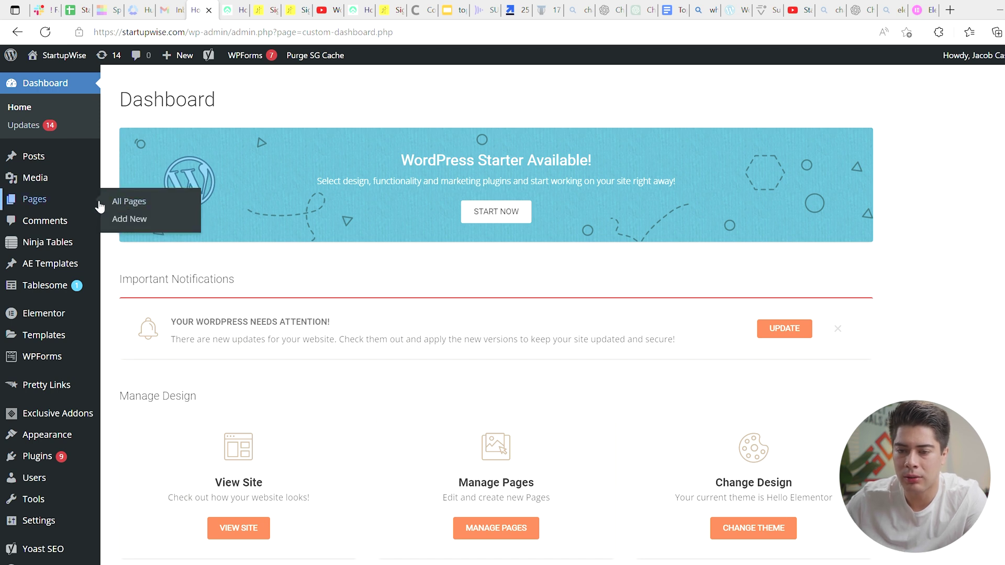
pyautogui.scroll(-1, 335, 296)
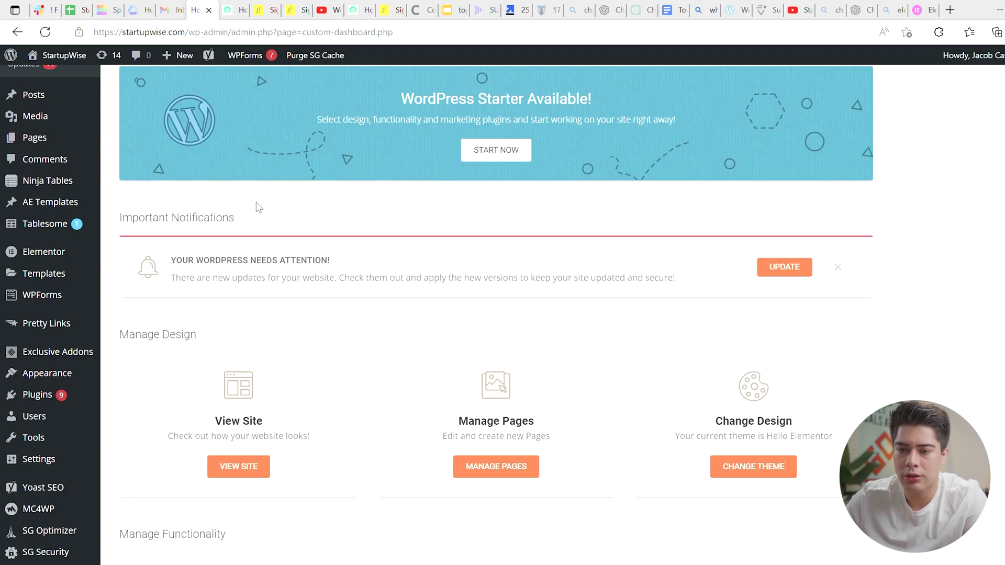
pyautogui.moveTo(39, 141)
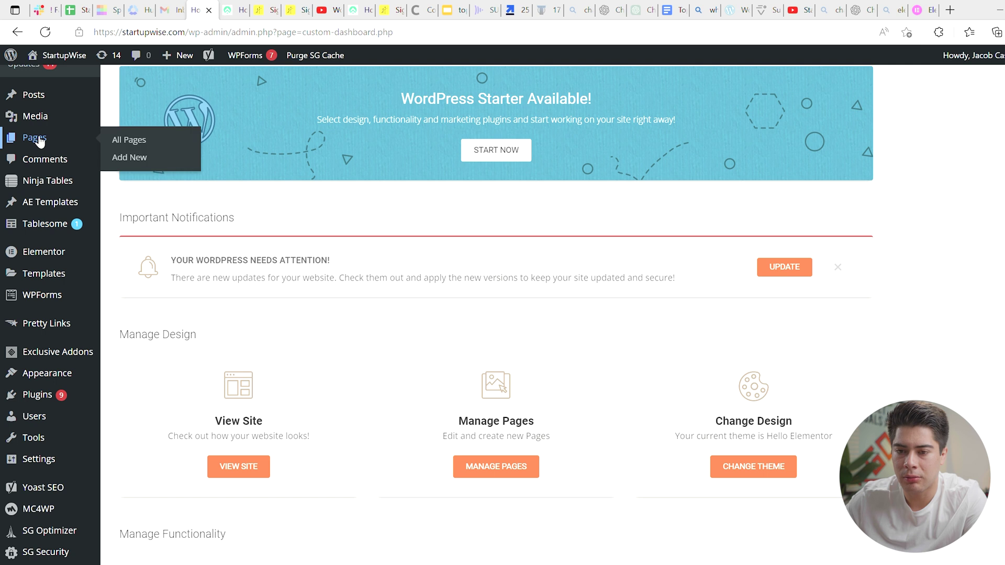
pyautogui.click(127, 142)
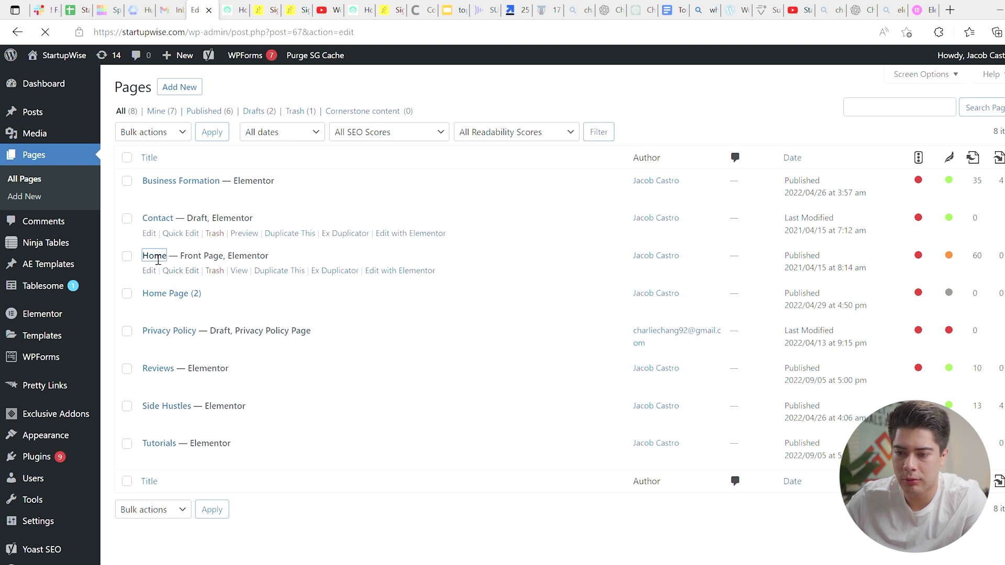
pyautogui.click(492, 308)
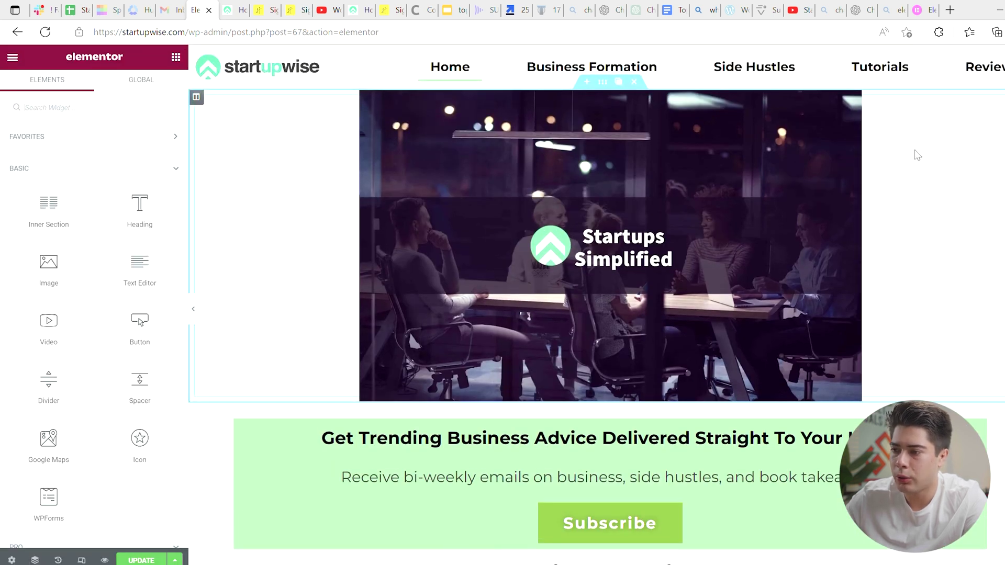
pyautogui.scroll(-3, 592, 354)
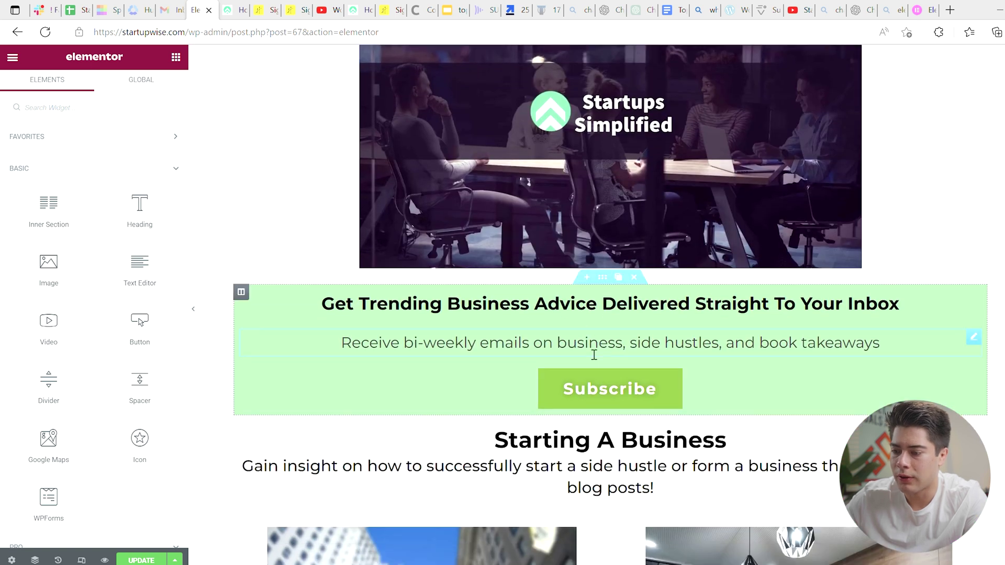
pyautogui.scroll(-7, 590, 396)
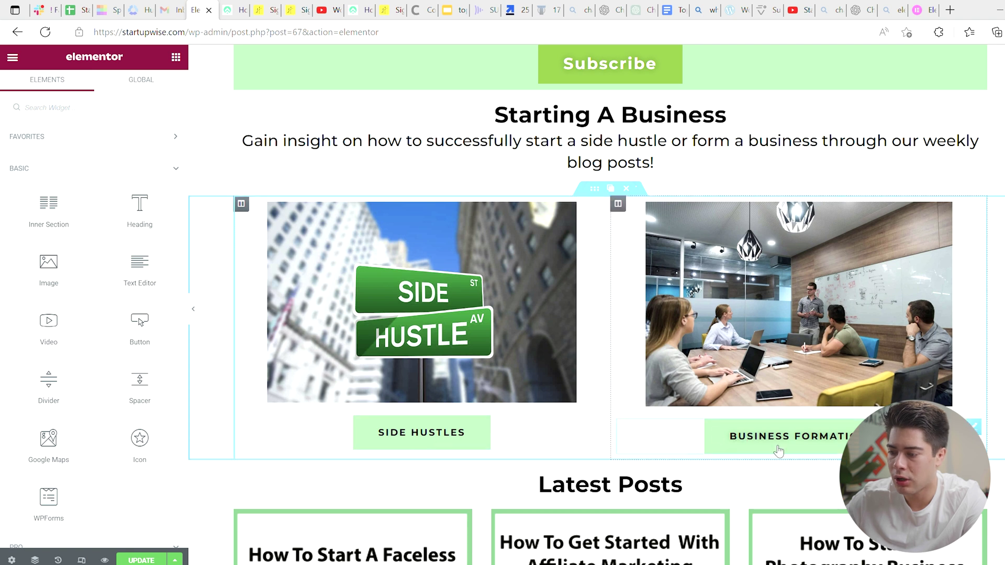
pyautogui.scroll(-20, 804, 444)
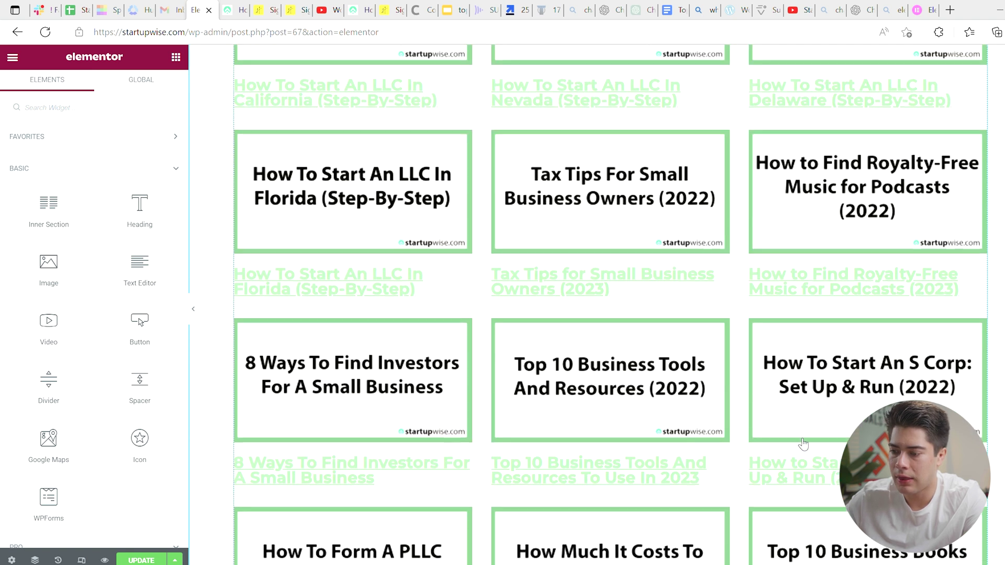
pyautogui.scroll(-1, 803, 444)
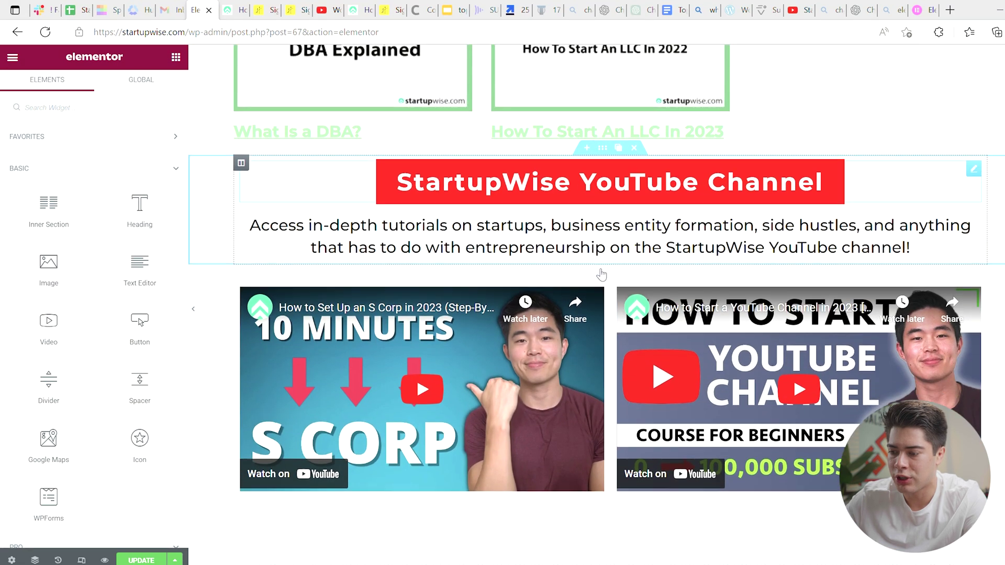
pyautogui.scroll(5, 601, 276)
pyautogui.scroll(15, 602, 274)
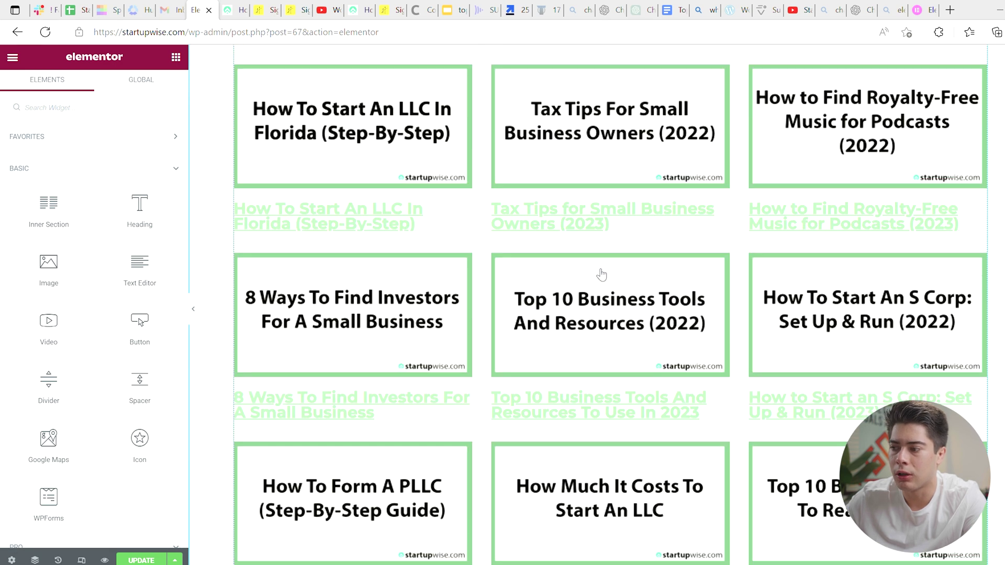
pyautogui.scroll(4, 601, 275)
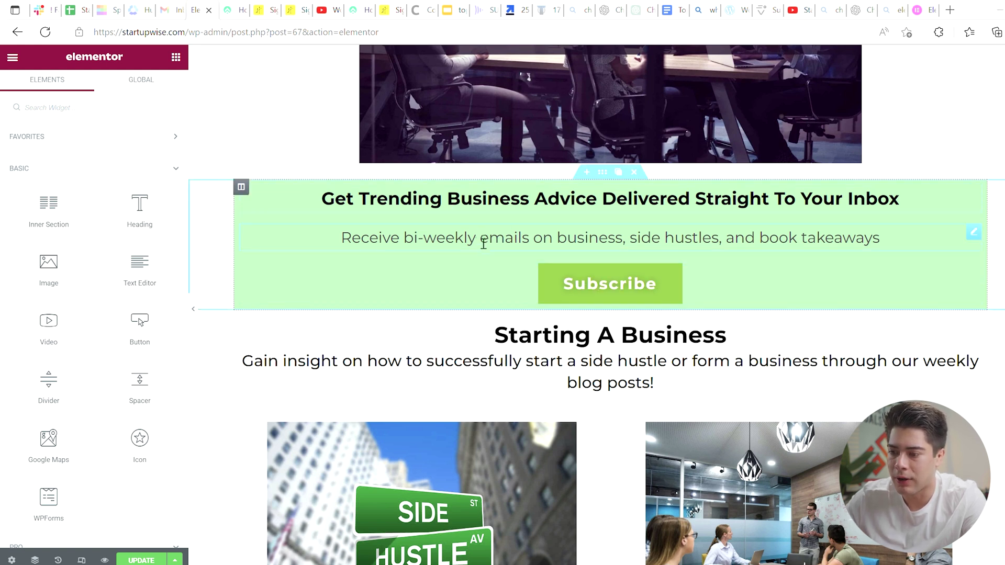
# Step: Add two Heading widgets just below the green subscribe section
pyautogui.scroll(-1, 478, 290)
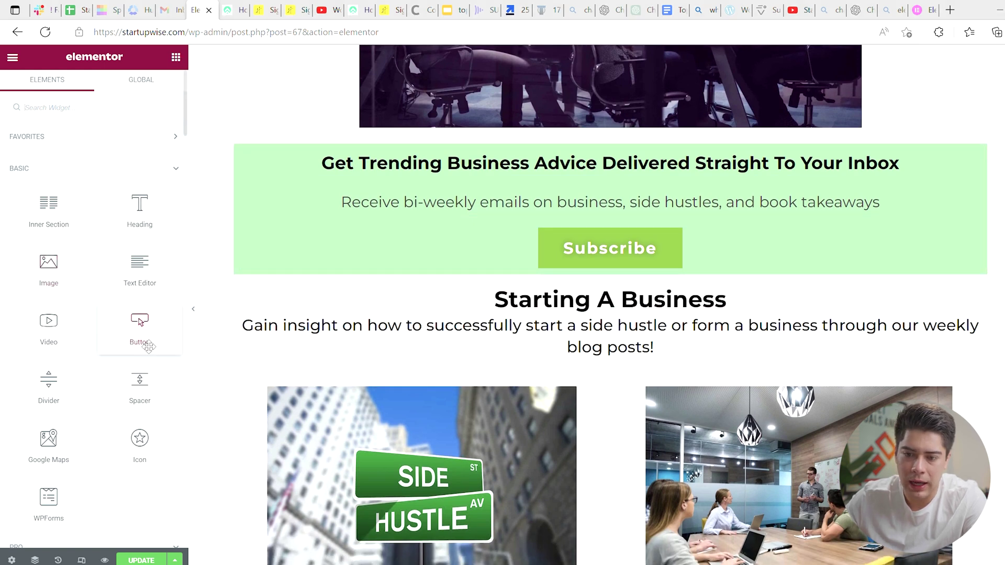
pyautogui.scroll(-3, 90, 387)
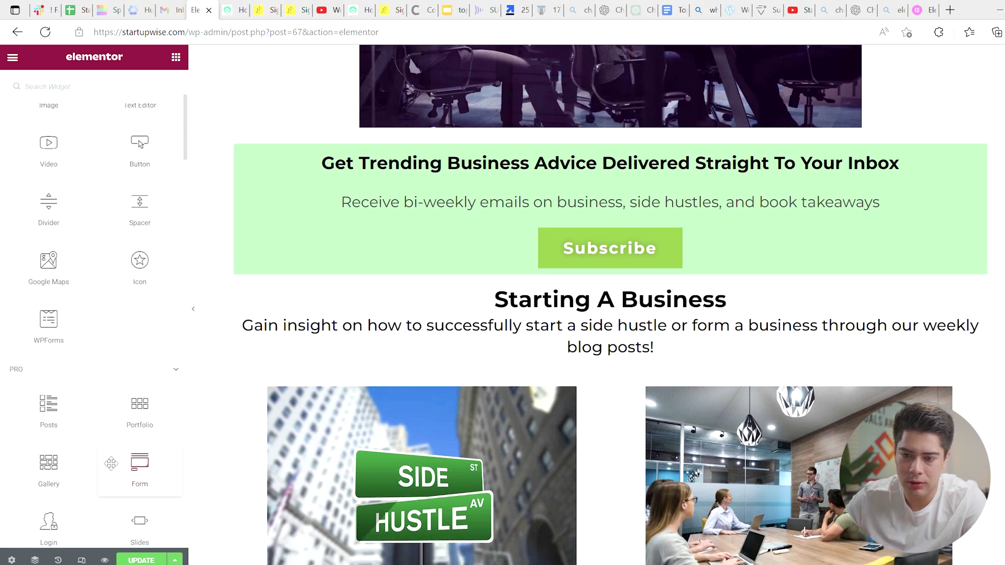
pyautogui.scroll(3, 105, 449)
pyautogui.moveTo(139, 142); pyautogui.dragTo(498, 282)
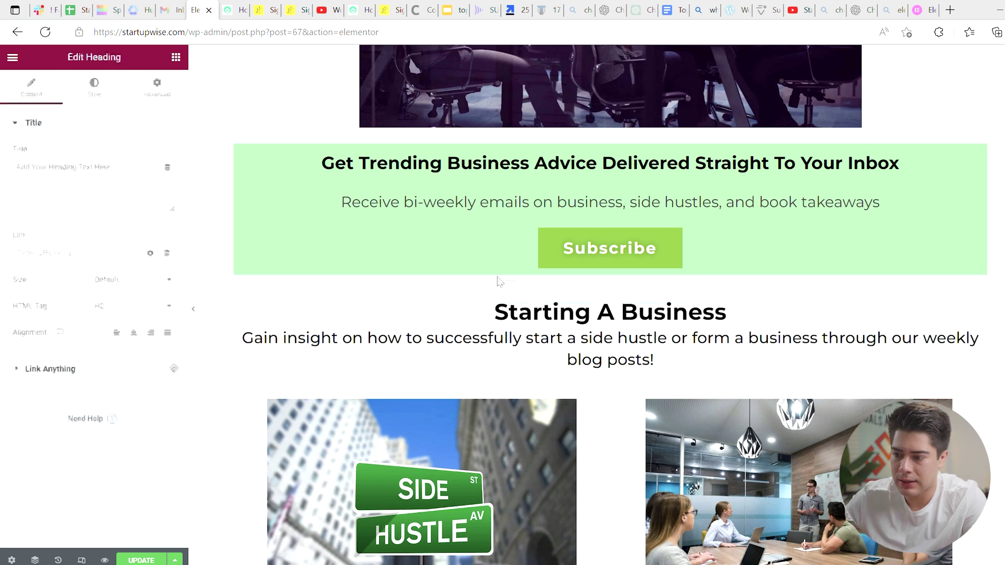
pyautogui.click(176, 58)
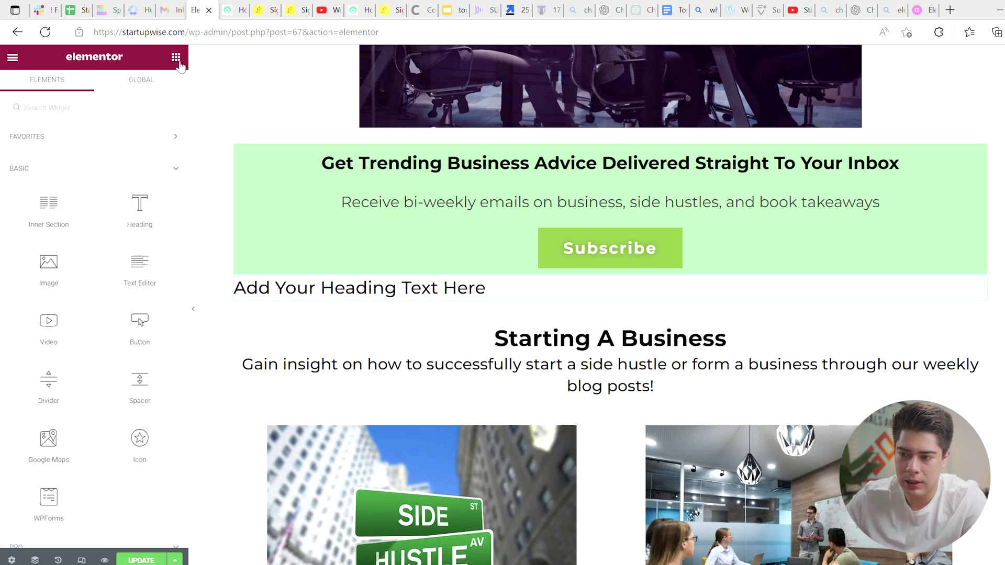
pyautogui.click(137, 220)
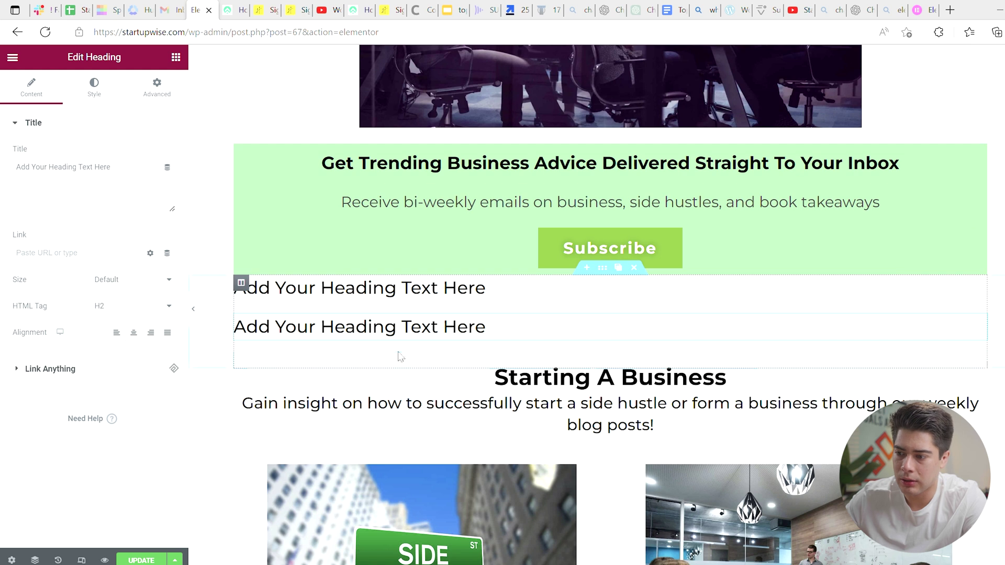
# Step: Search the widgets for 'button' and place a Button widget under the headings
pyautogui.click(176, 57)
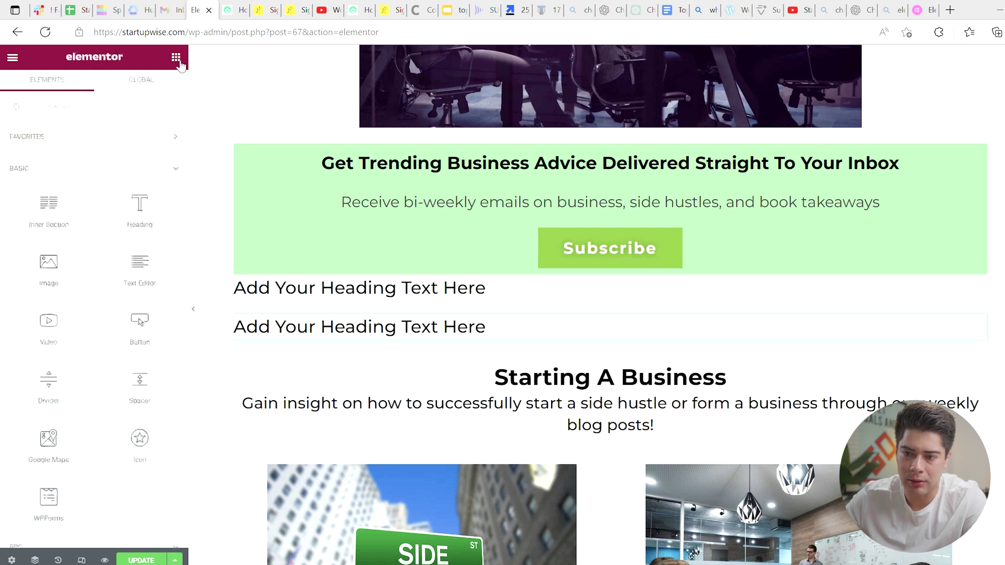
pyautogui.click(116, 109)
pyautogui.write('button')
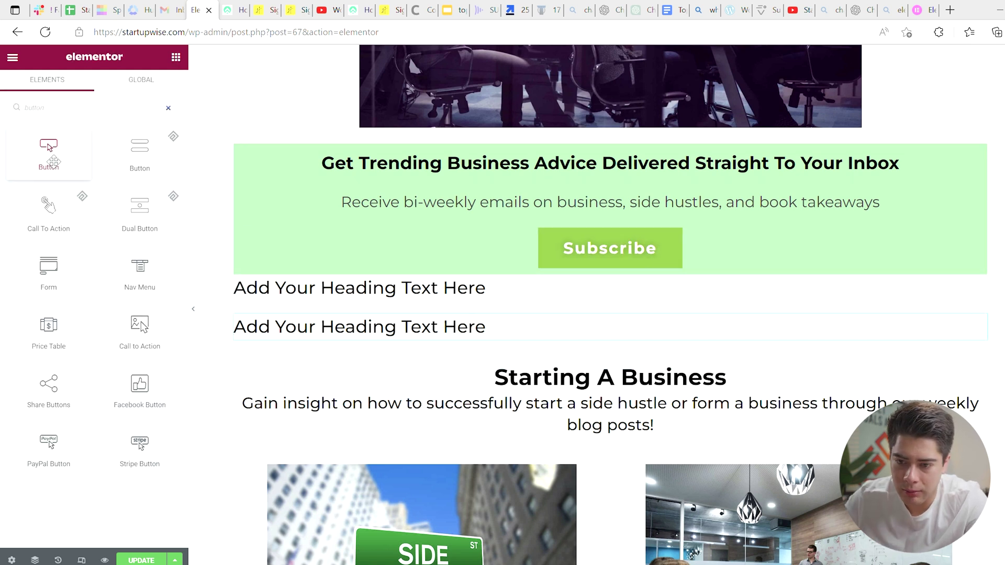
pyautogui.moveTo(339, 277); pyautogui.dragTo(377, 335)
# Step: Change the first placeholder heading to 'Subscribe to Hustle Club'
pyautogui.click(360, 306)
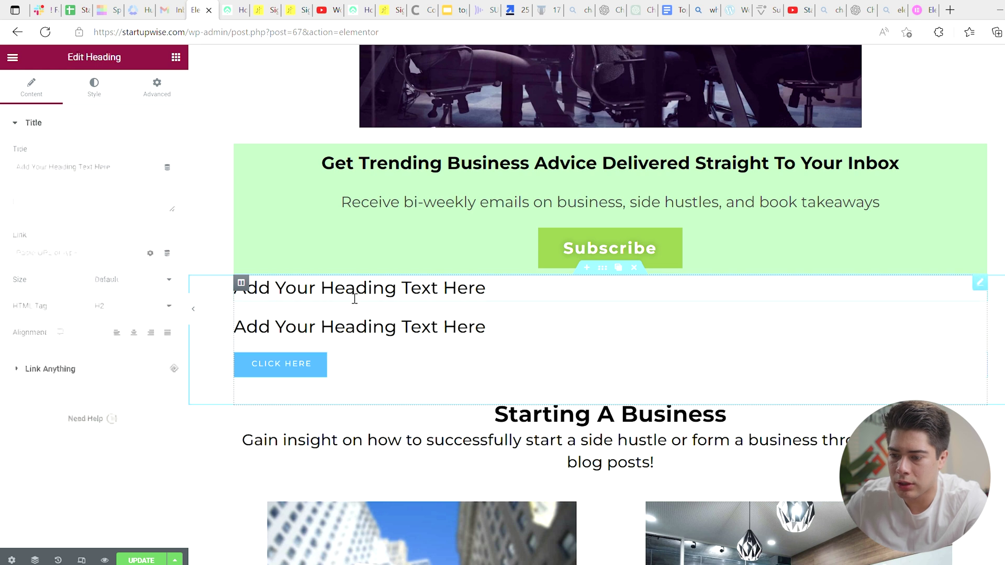
pyautogui.hotkey('ctrl', 'a')
pyautogui.write('S')
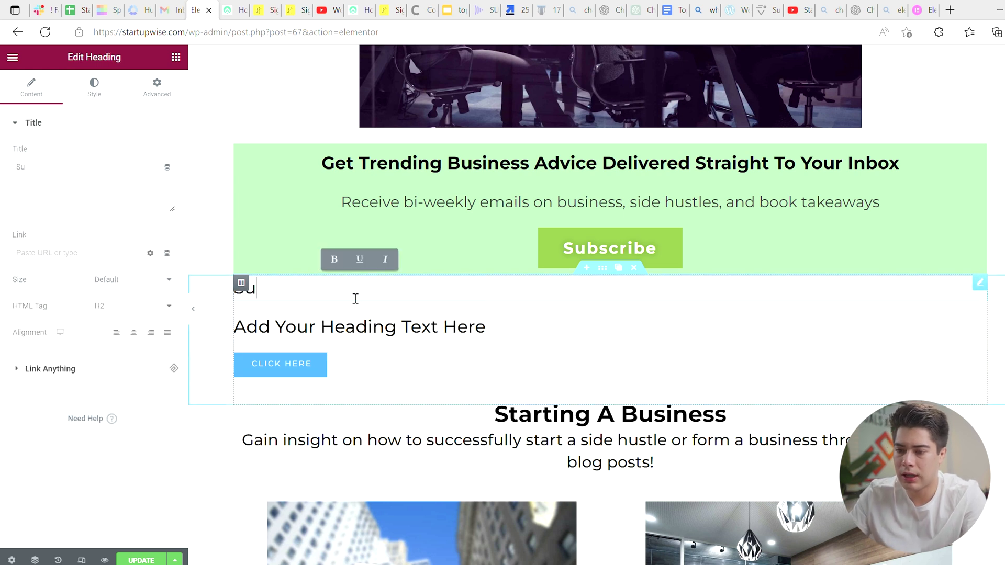
pyautogui.write('ubscribe')
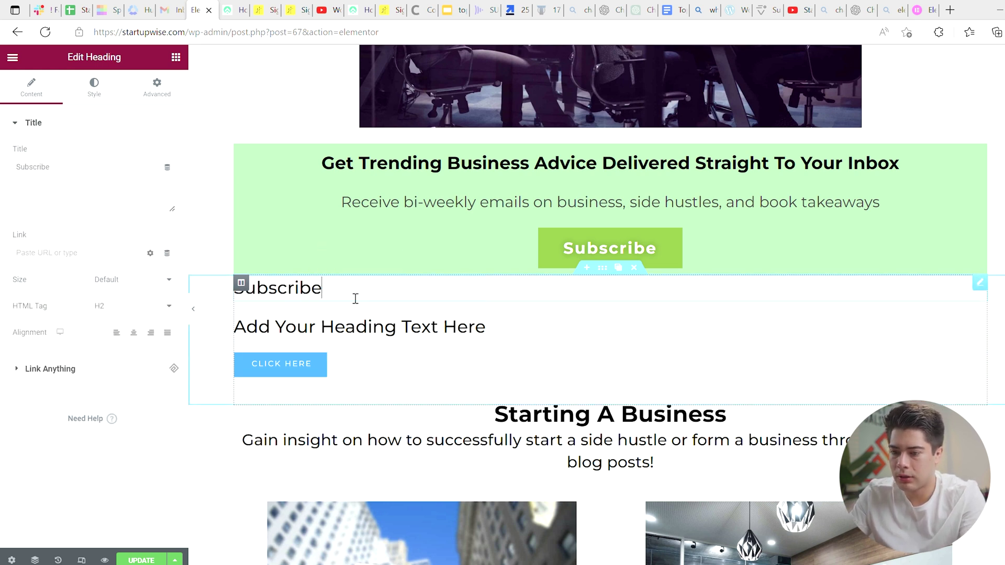
pyautogui.write(' to hustle')
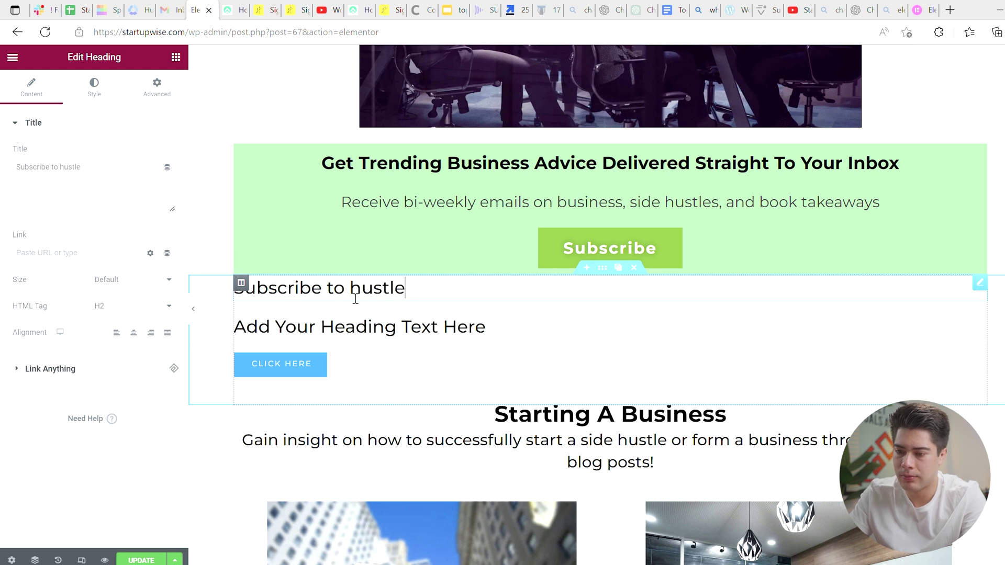
pyautogui.press('BackSpace')
pyautogui.press('BackSpace')
pyautogui.press('BackSpace')
pyautogui.write('Hus')
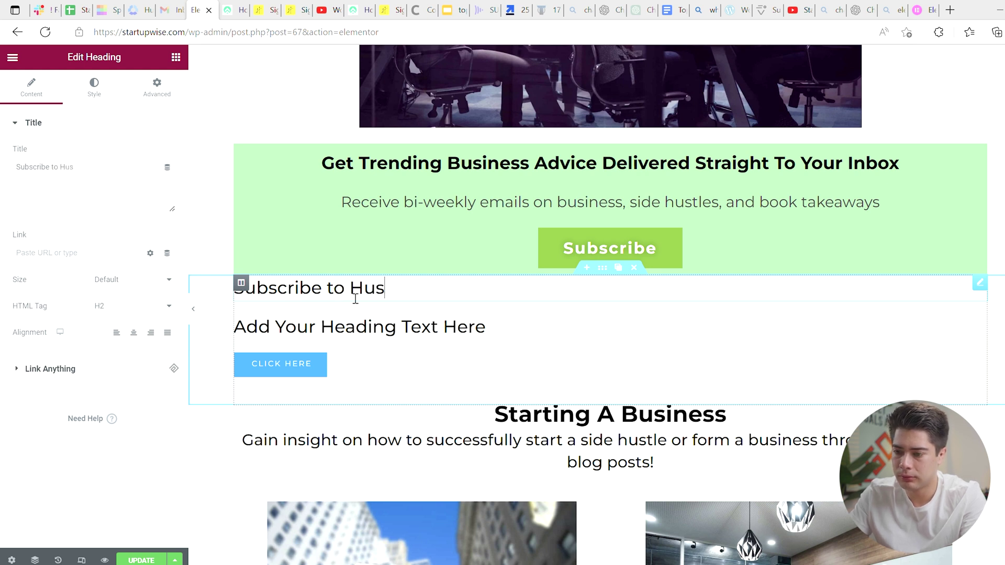
pyautogui.write('tle Club')
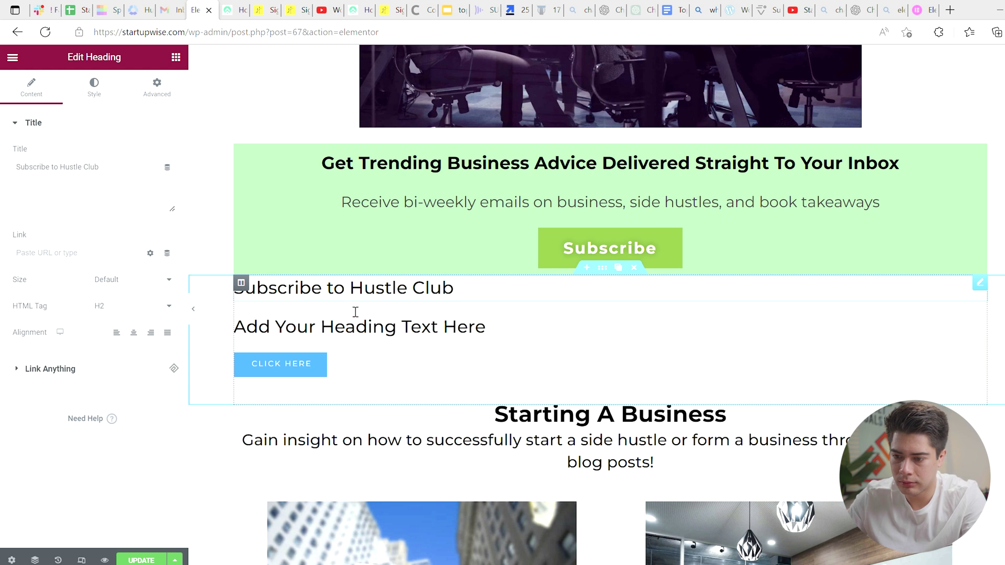
# Step: Change the second heading to 'Receive weekly newsletters about side hustles'
pyautogui.tripleClick(352, 327)
pyautogui.write('Rece')
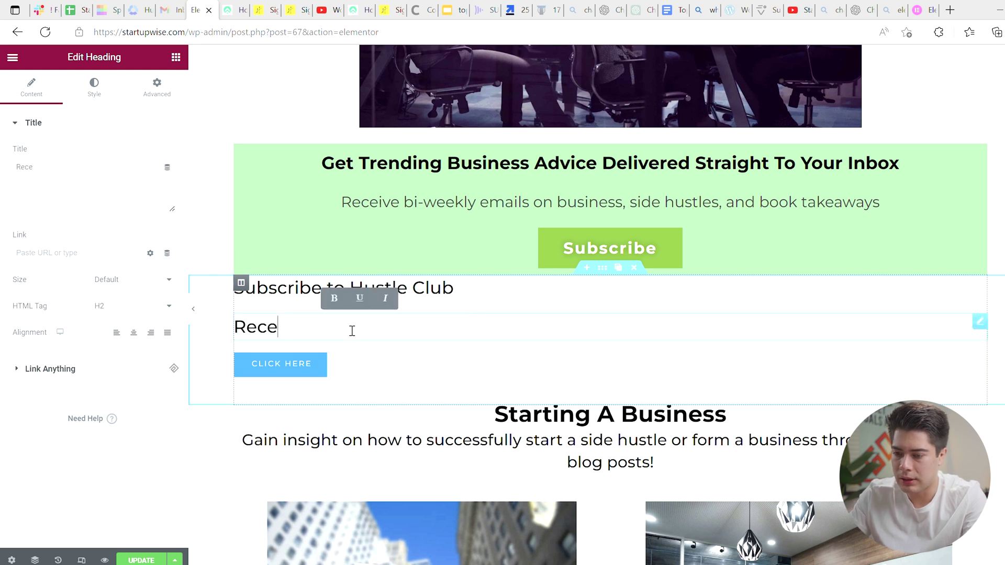
pyautogui.write('iv')
pyautogui.press('BackSpace')
pyautogui.write('ive week')
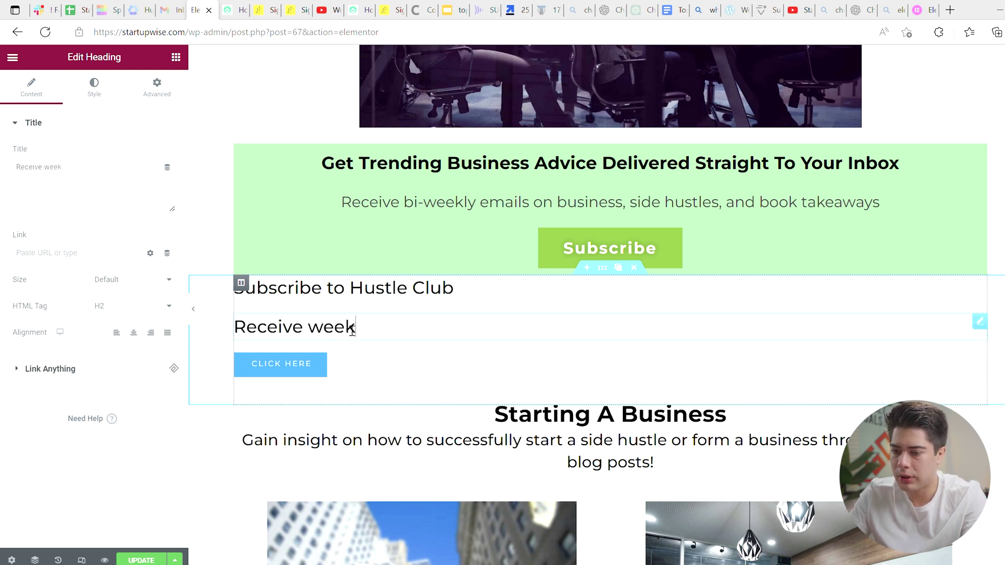
pyautogui.write('ly newslett')
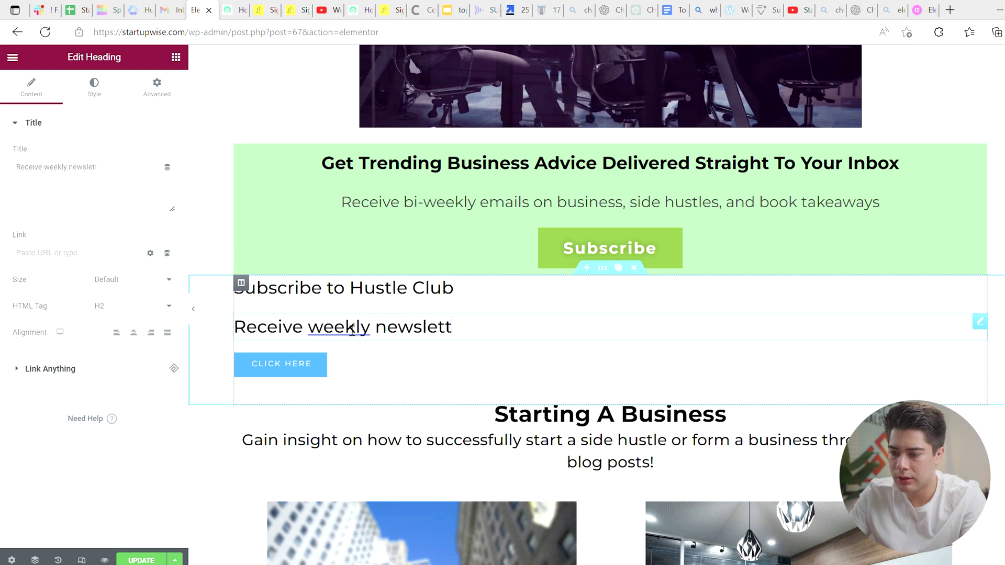
pyautogui.write('ers abo')
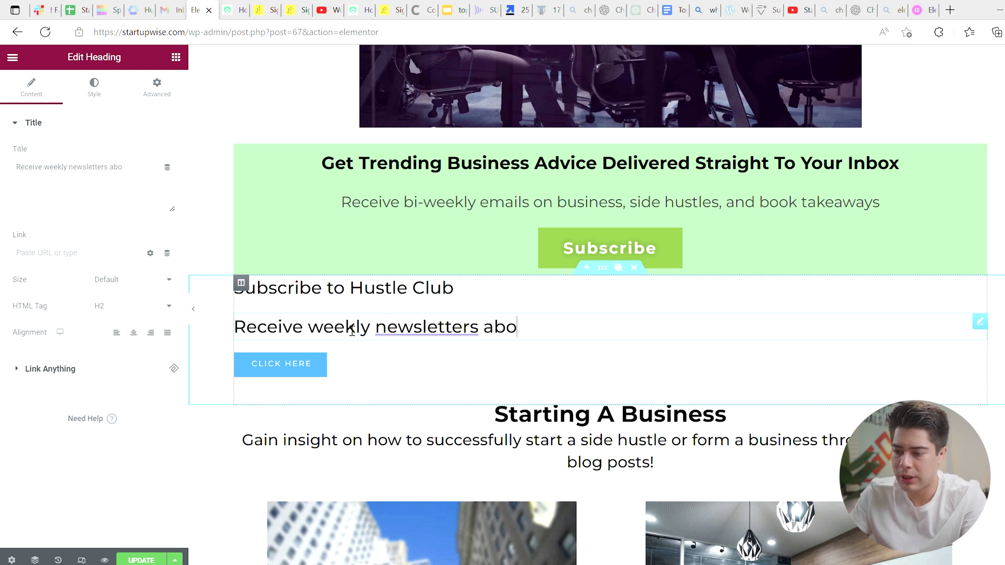
pyautogui.write('ut side hustles')
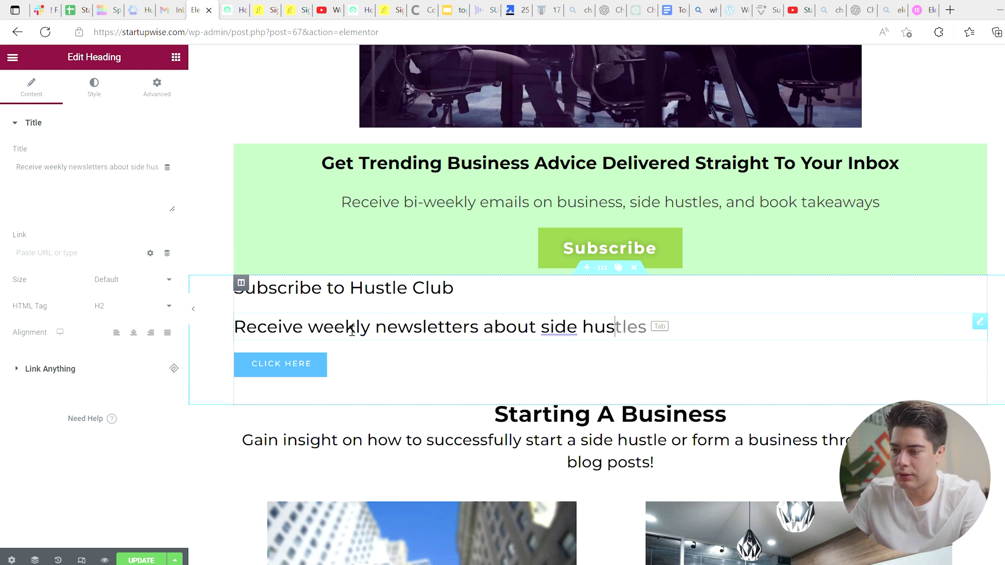
# Step: Centre-align both the Hustle Club heading and the newsletter heading
pyautogui.tripleClick(281, 298)
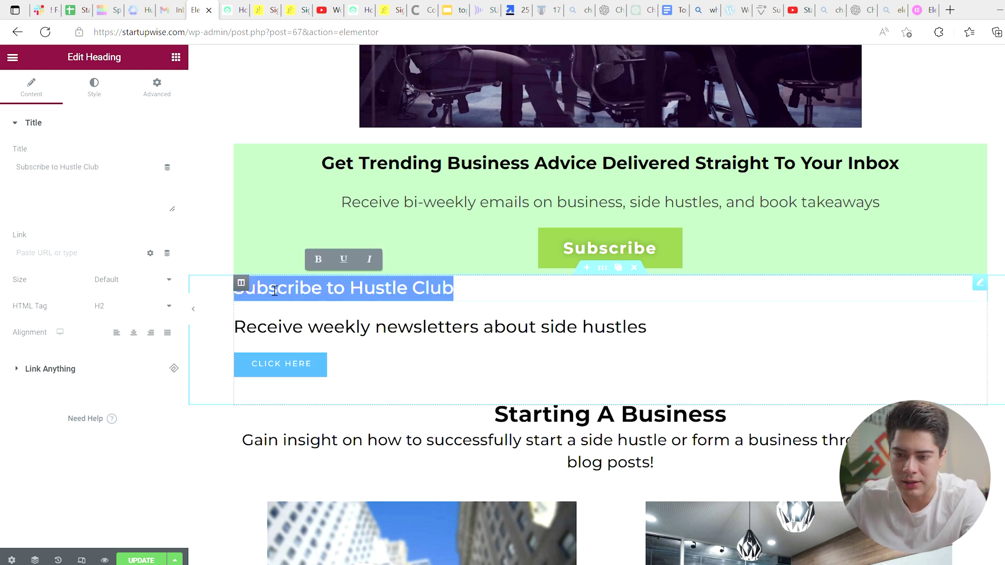
pyautogui.click(140, 336)
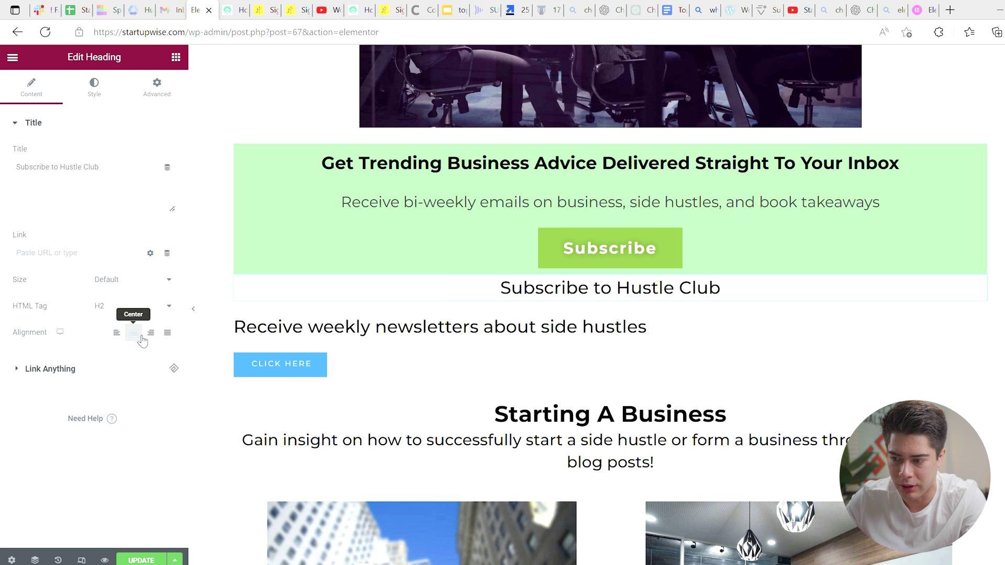
pyautogui.tripleClick(313, 337)
pyautogui.click(133, 333)
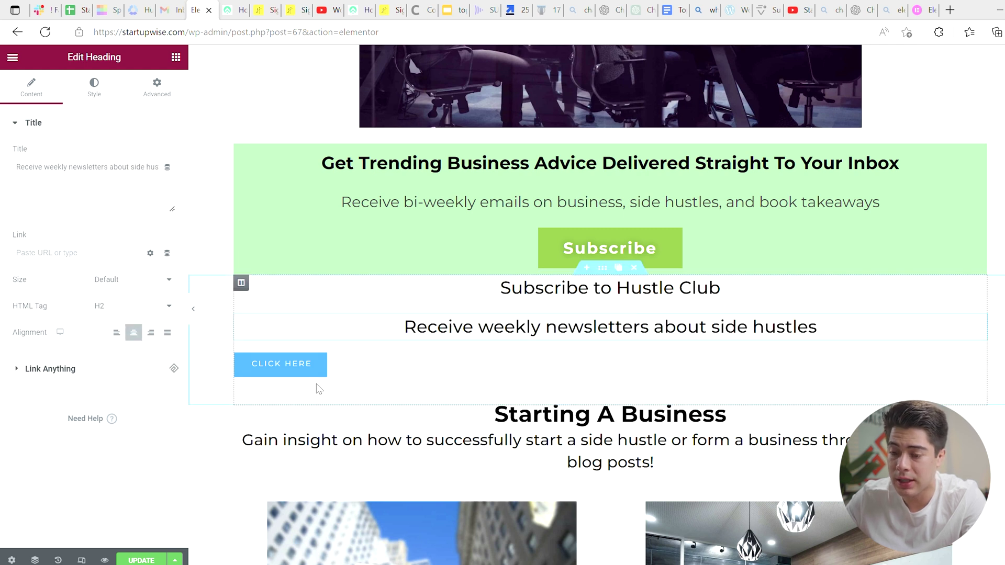
# Step: Centre the CLICK HERE button and set its size to Large
pyautogui.click(337, 364)
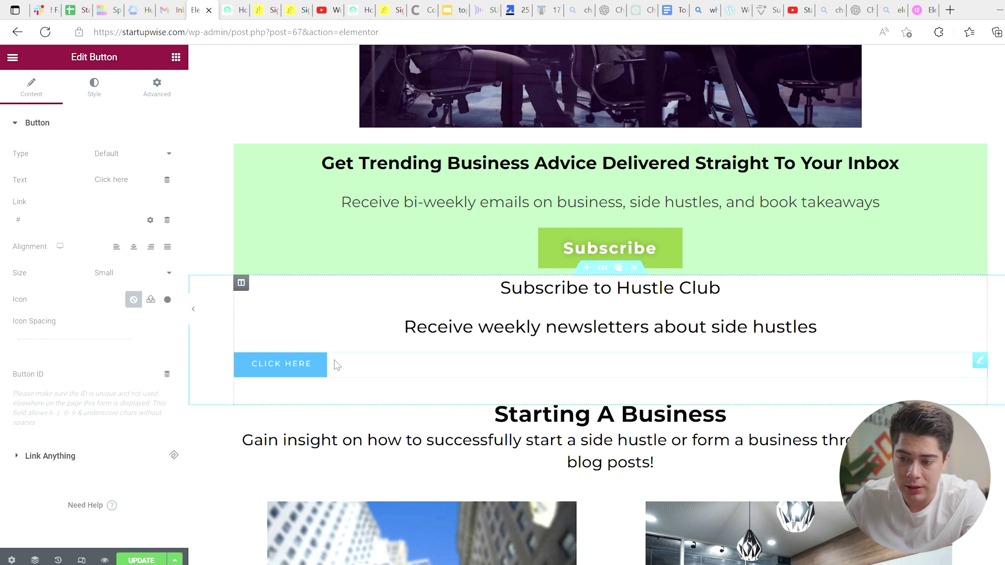
pyautogui.rightClick(297, 371)
pyautogui.click(133, 247)
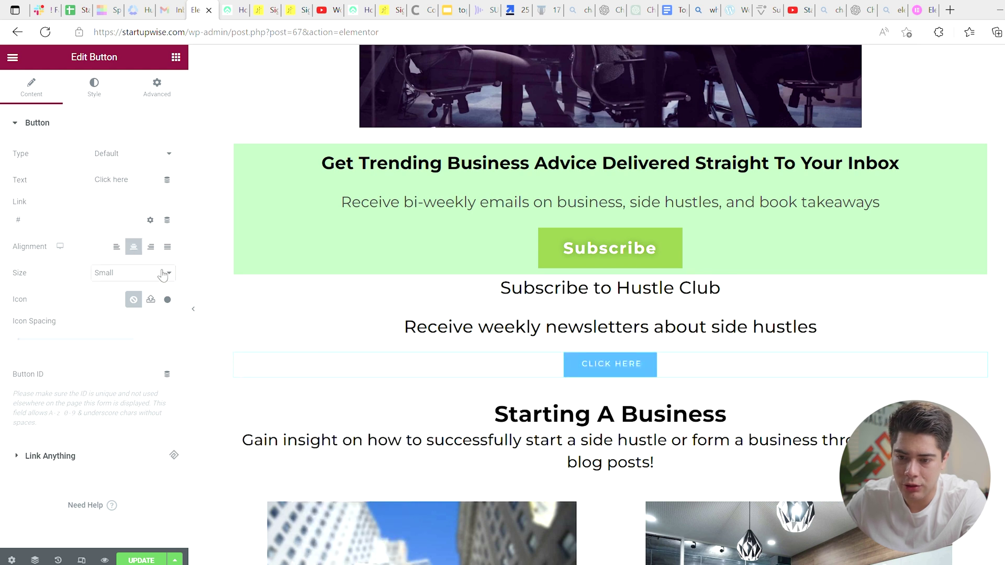
pyautogui.click(141, 322)
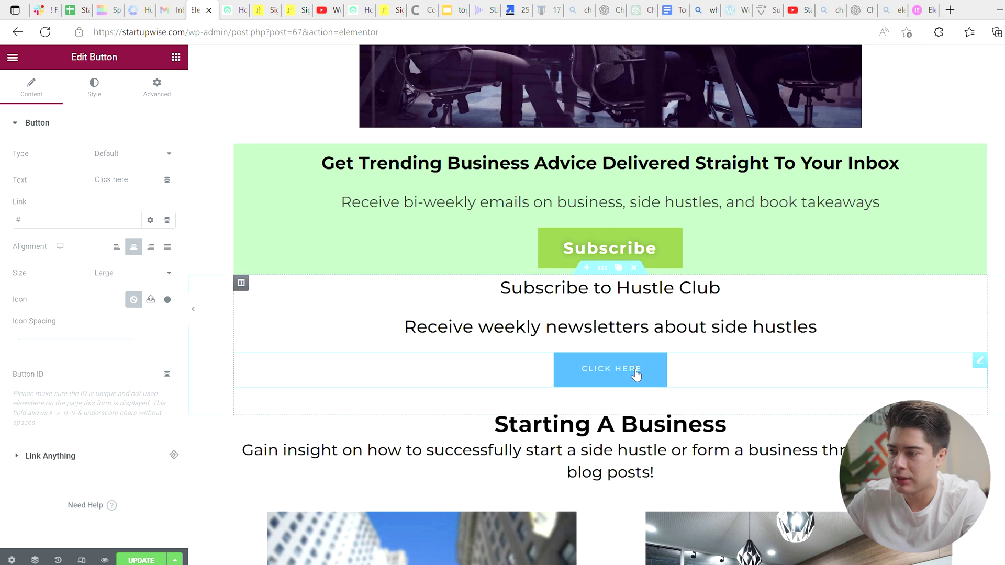
pyautogui.click(264, 10)
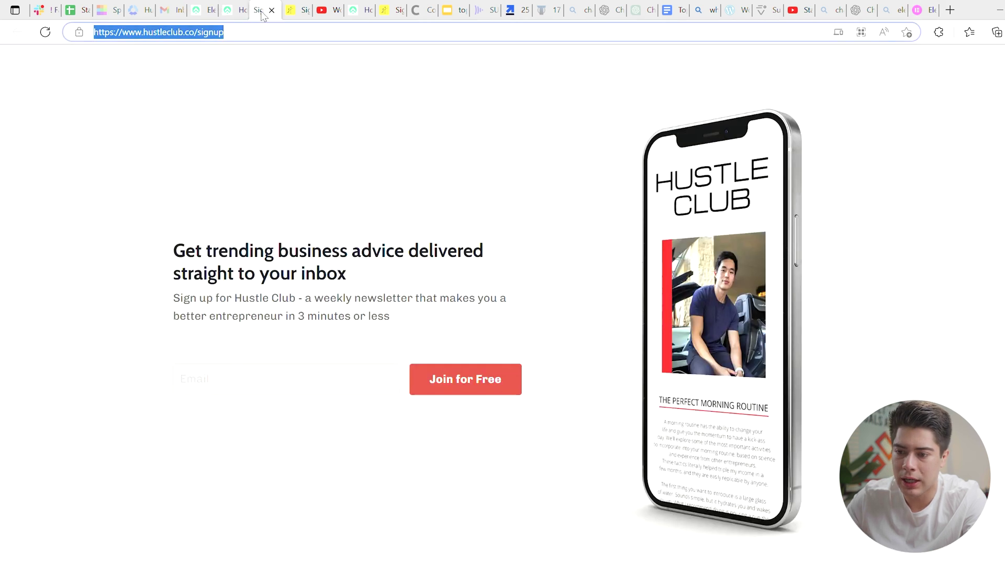
pyautogui.click(363, 40)
pyautogui.hotkey('ctrl', 'c')
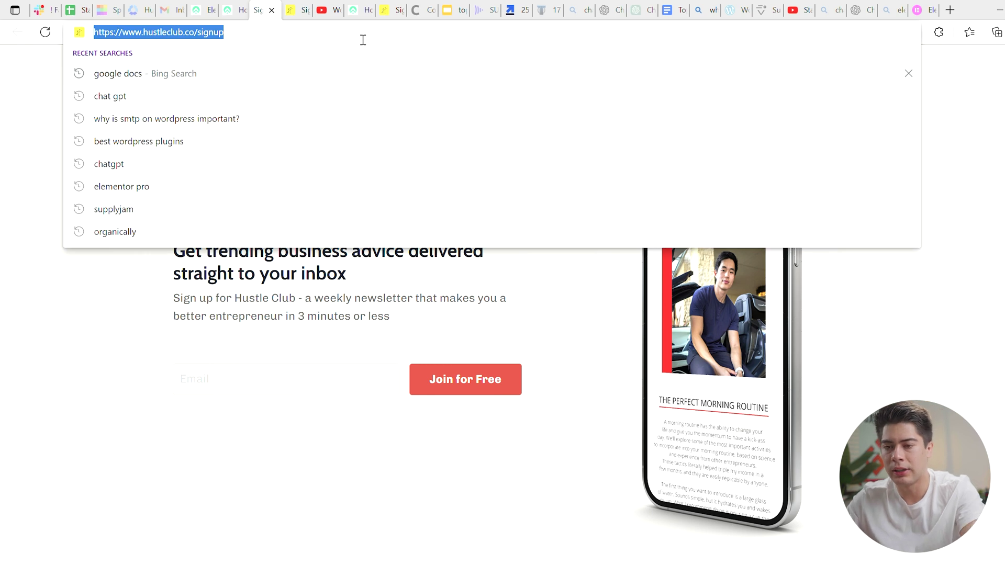
pyautogui.click(195, 11)
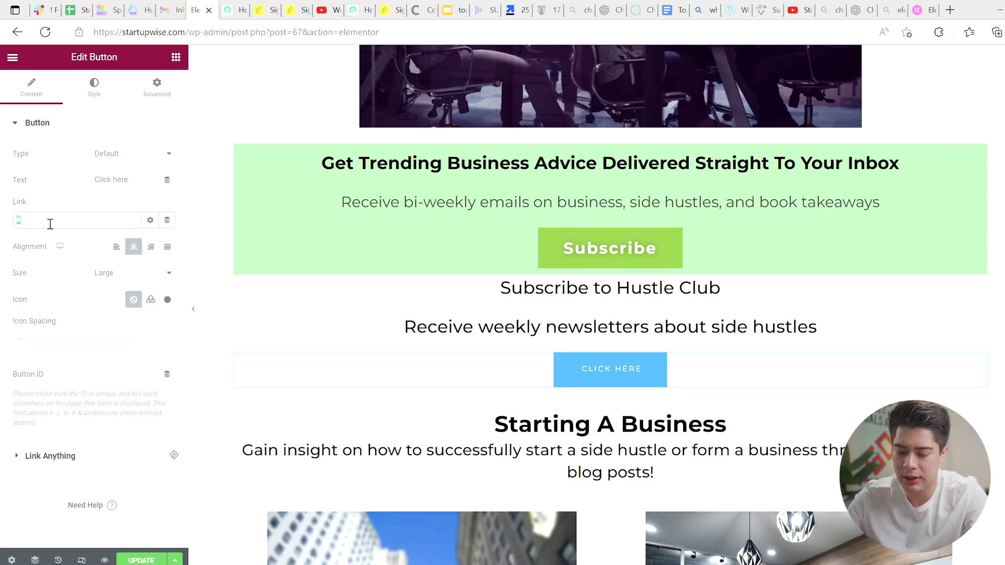
pyautogui.hotkey('ctrl', 'v')
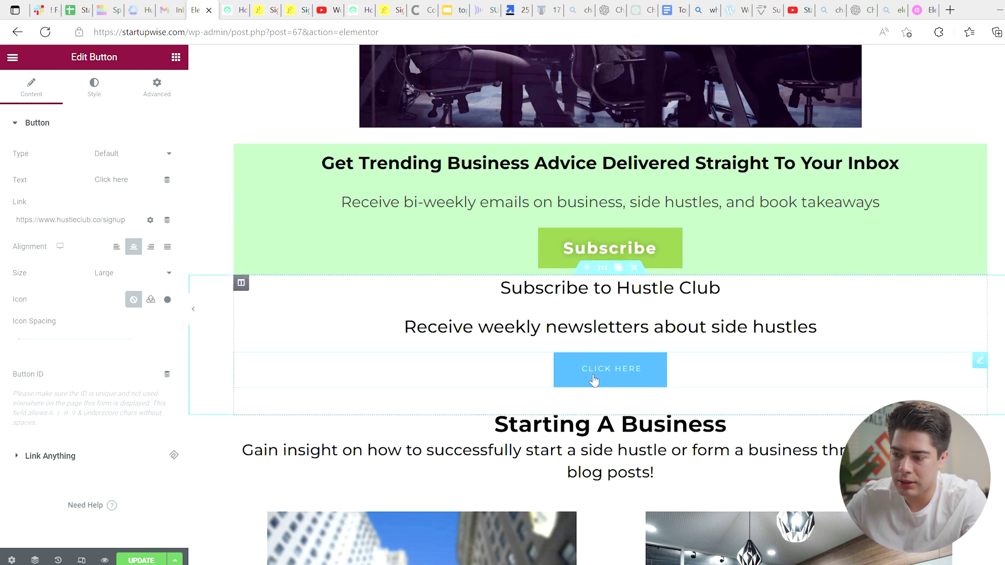
pyautogui.click(267, 10)
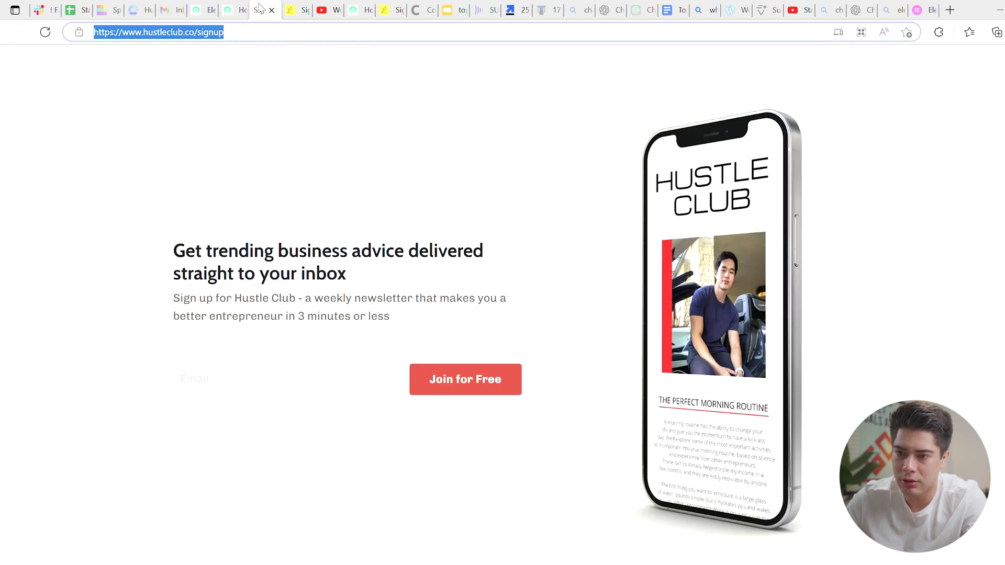
pyautogui.click(197, 12)
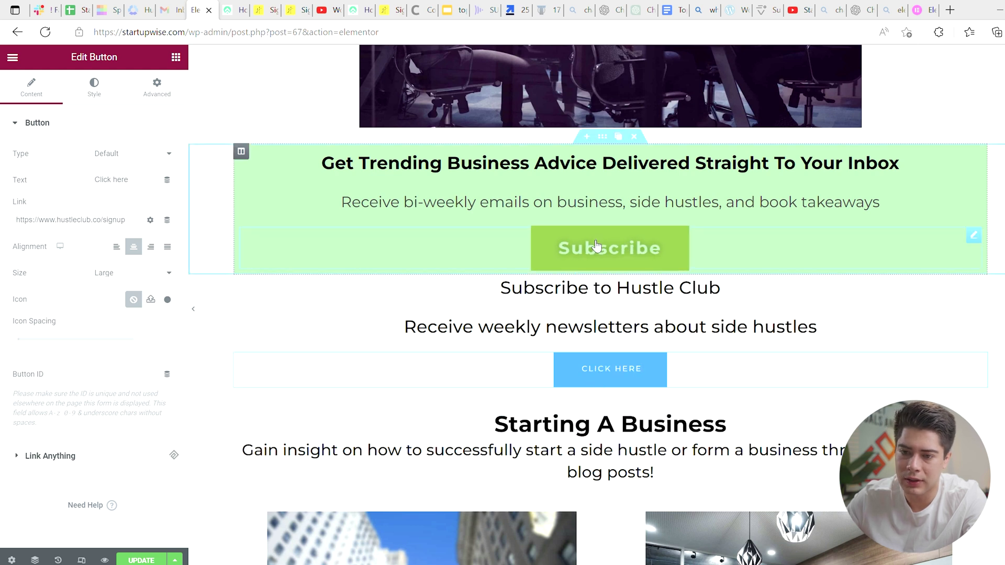
# Step: Relabel the button SUBSCRIBE and set its typography to 25 px, weight 700, underlined
pyautogui.doubleClick(148, 184)
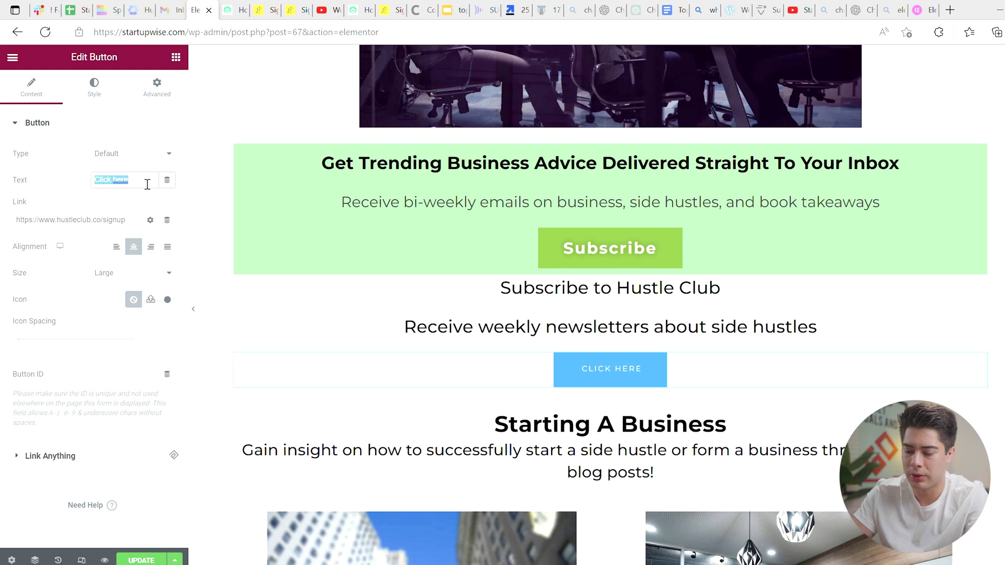
pyautogui.write('SUBSCRIBE')
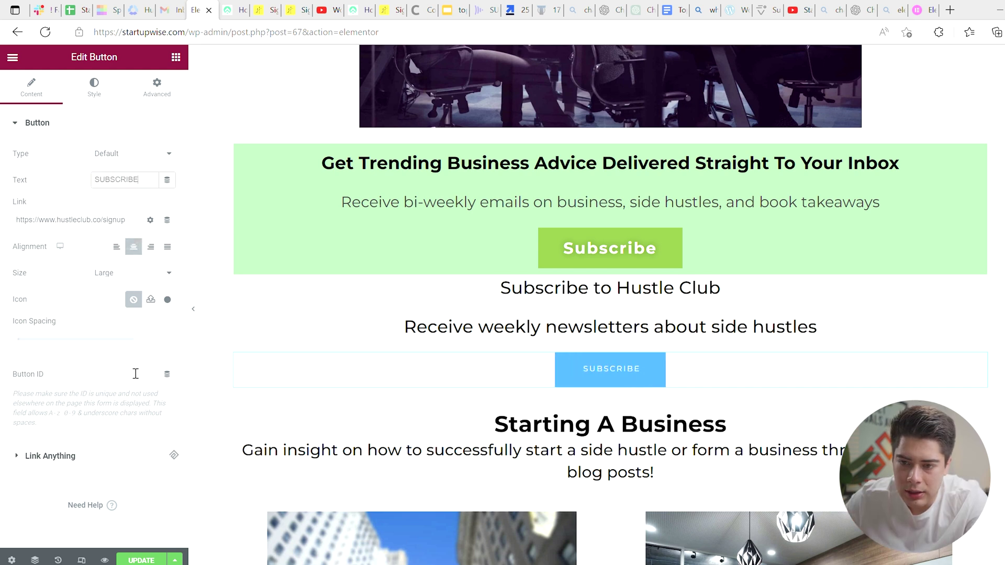
pyautogui.click(94, 102)
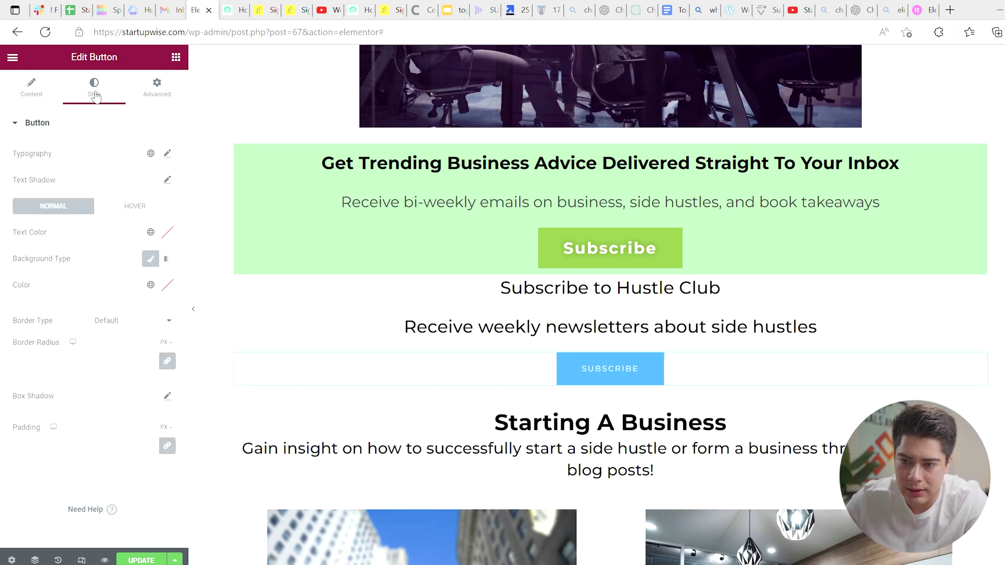
pyautogui.click(167, 154)
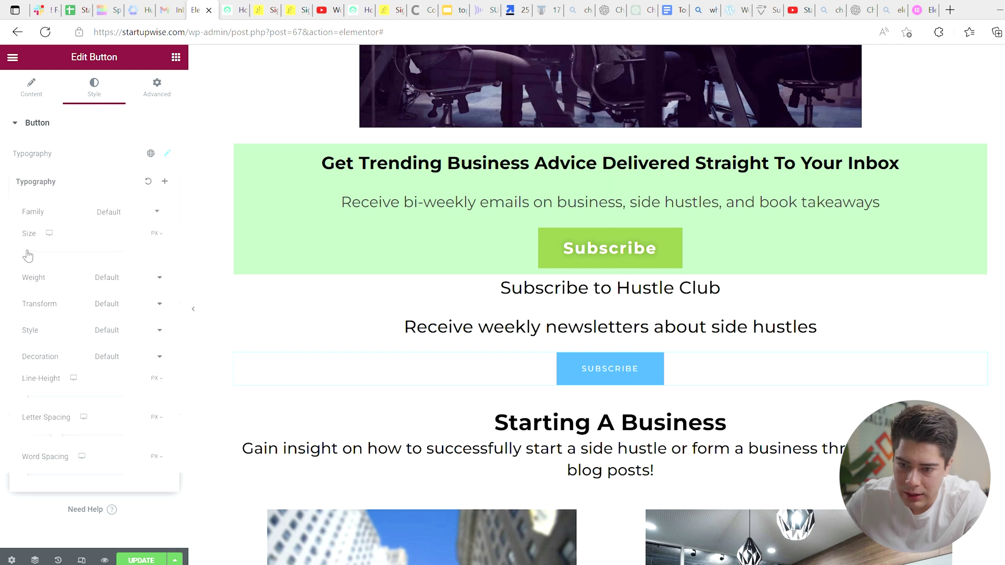
pyautogui.click(37, 252)
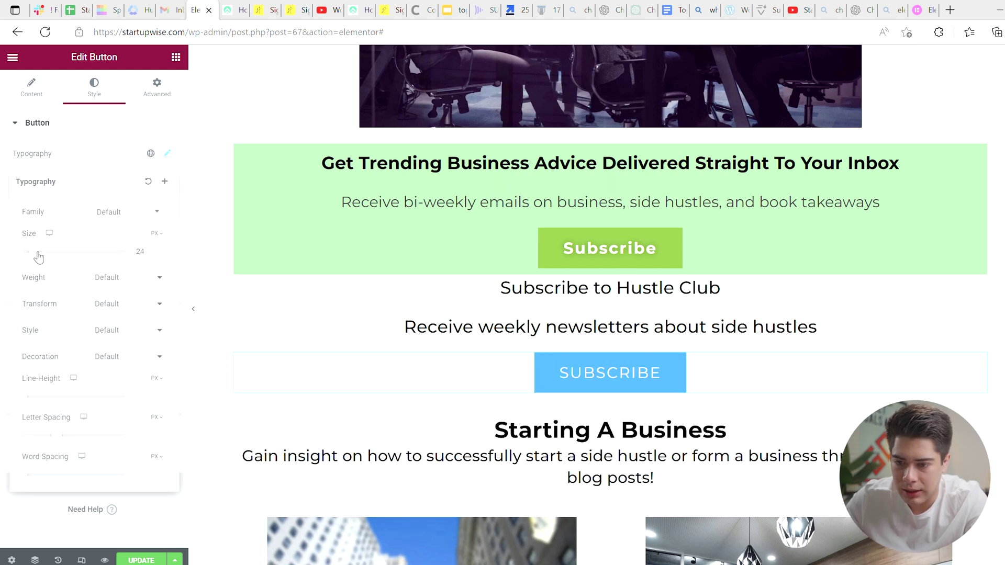
pyautogui.click(159, 250)
pyautogui.click(158, 250)
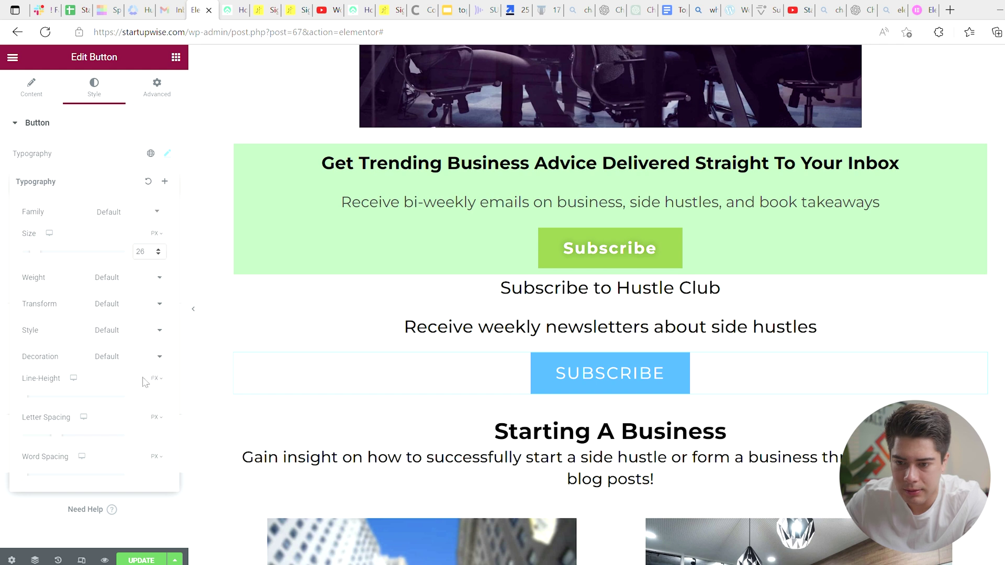
pyautogui.click(159, 254)
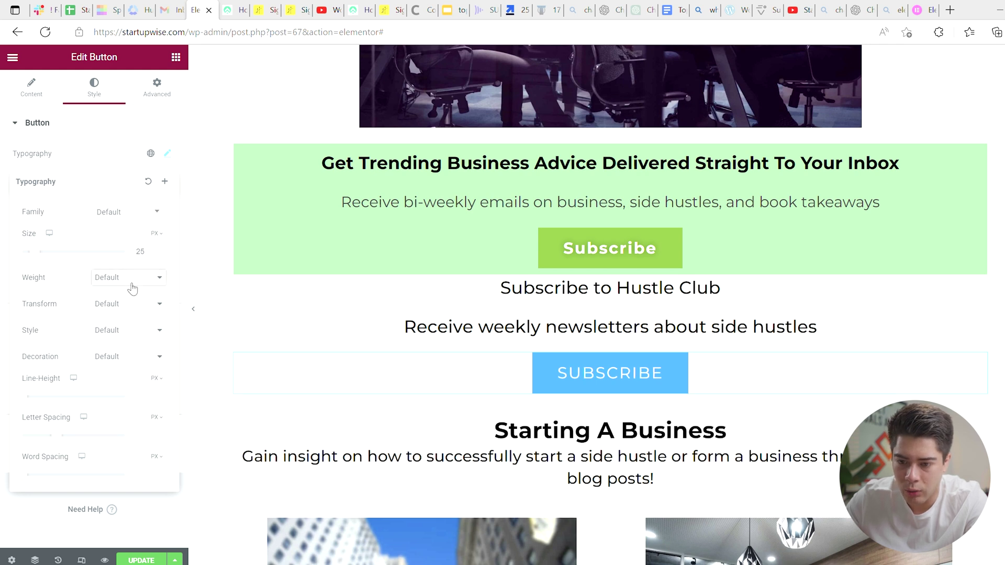
pyautogui.click(124, 357)
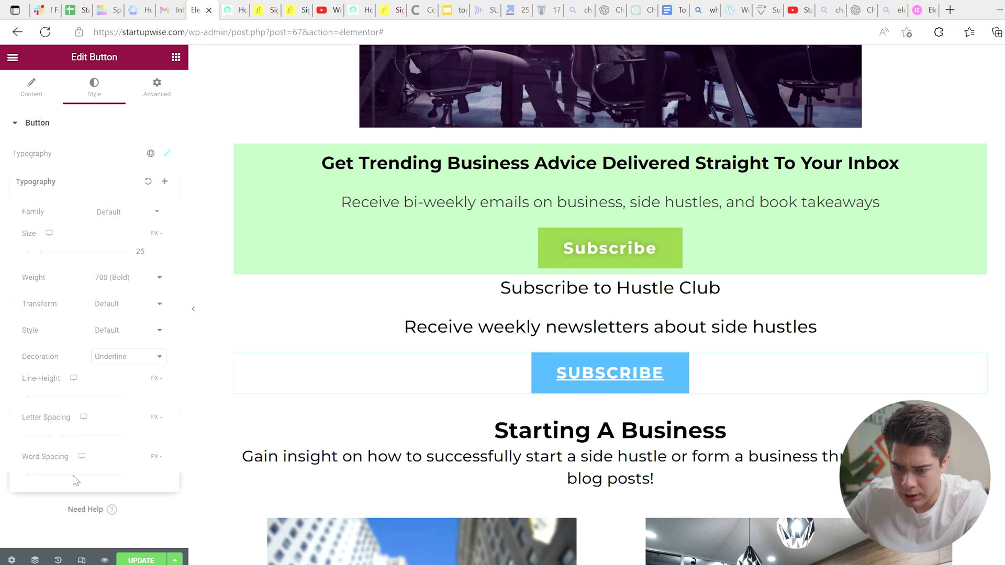
pyautogui.click(119, 143)
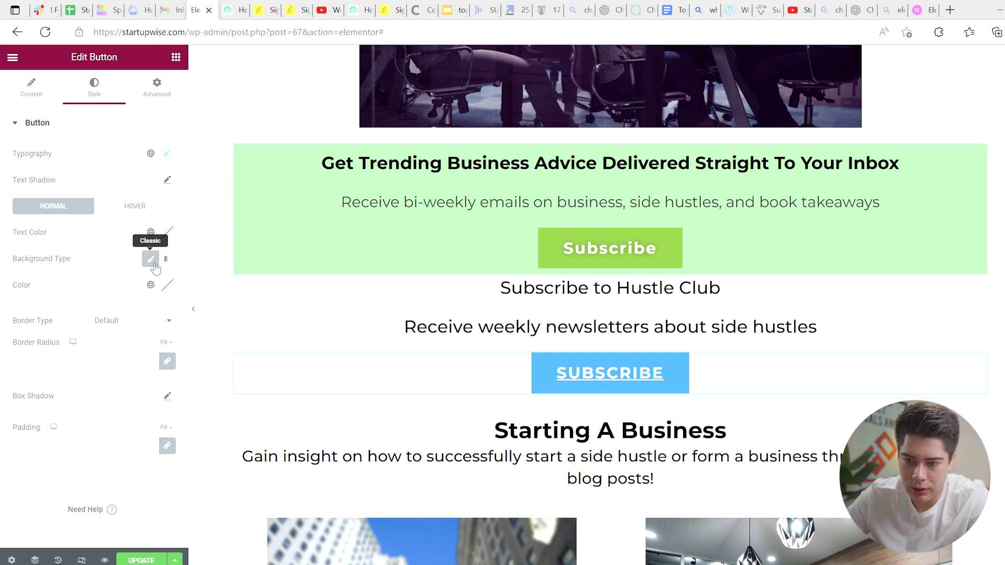
# Step: Set the SUBSCRIBE button background to the global colour New Item #1 instead of Accent
pyautogui.click(169, 287)
pyautogui.click(150, 286)
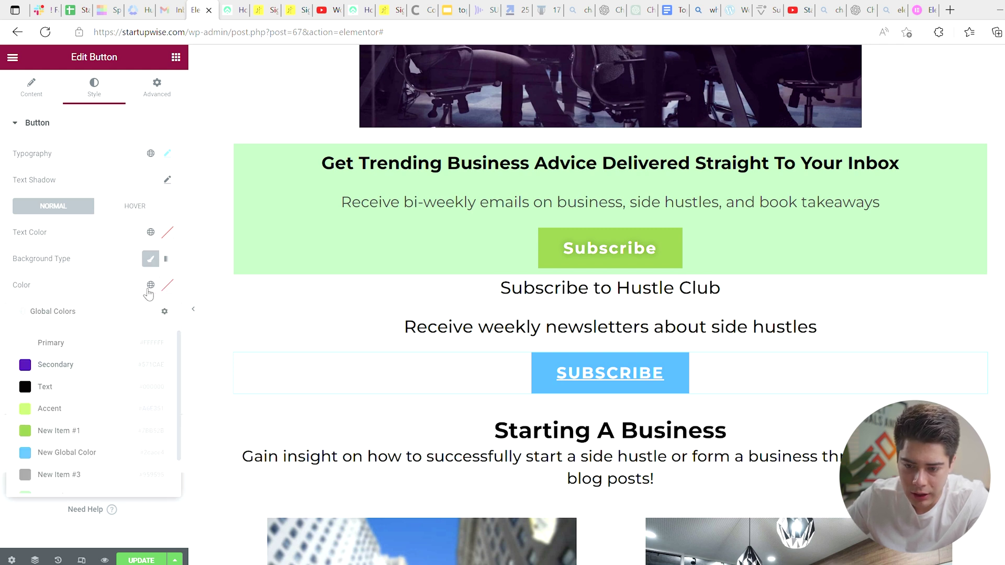
pyautogui.click(64, 411)
pyautogui.click(151, 285)
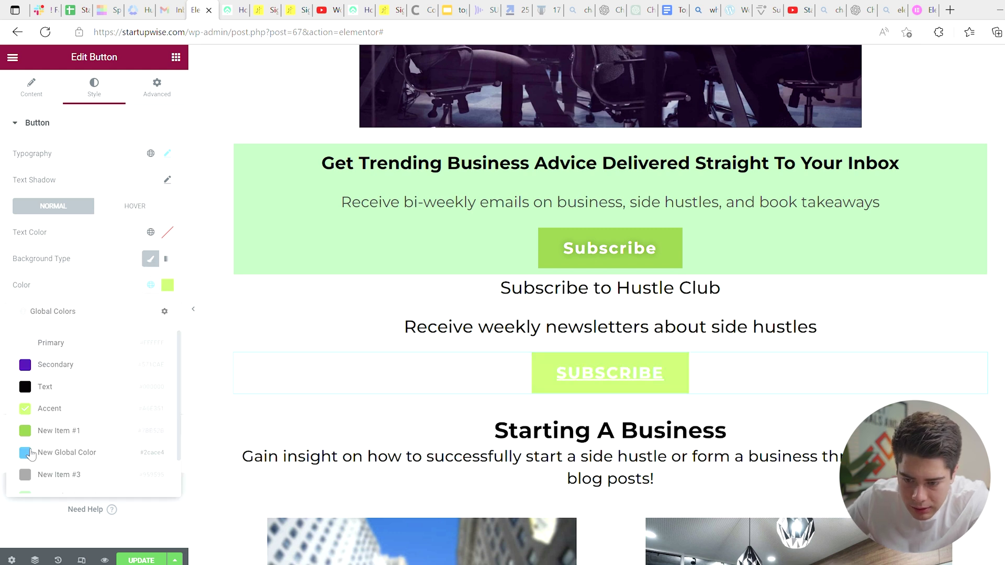
pyautogui.click(45, 432)
pyautogui.click(508, 384)
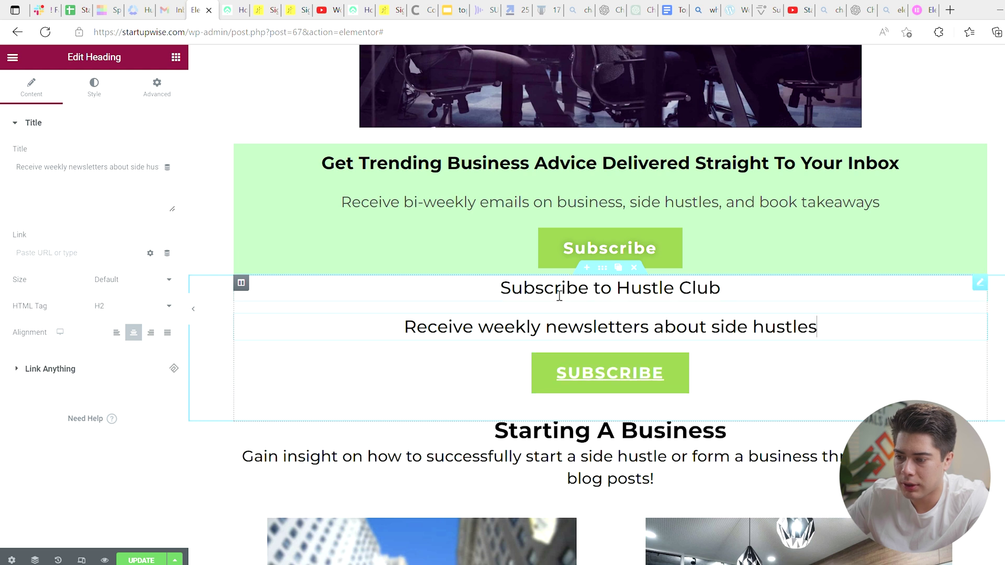
# Step: Set typography weight 700 on 'Subscribe to Hustle Club' and the weekly newsletters heading
pyautogui.tripleClick(532, 331)
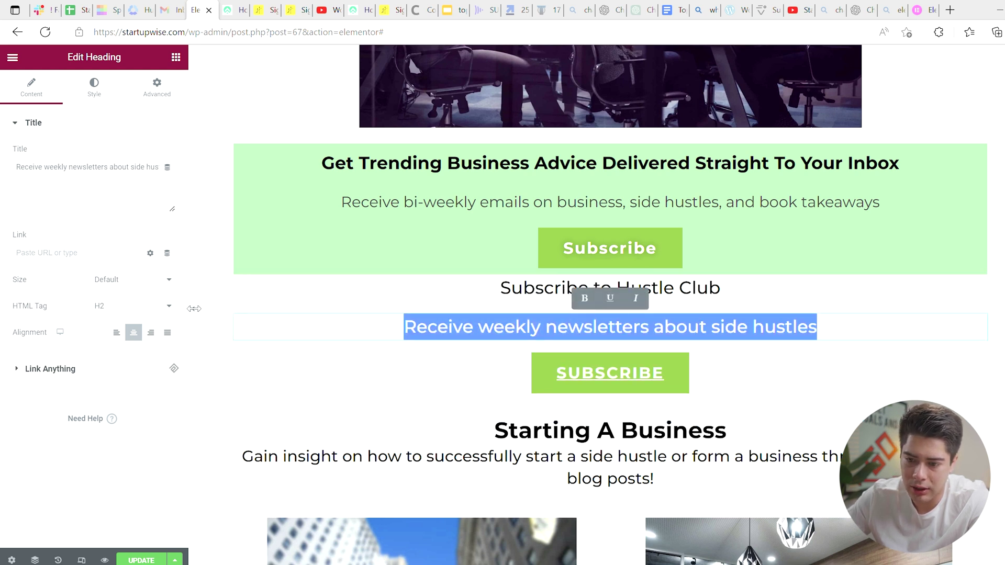
pyautogui.tripleClick(526, 283)
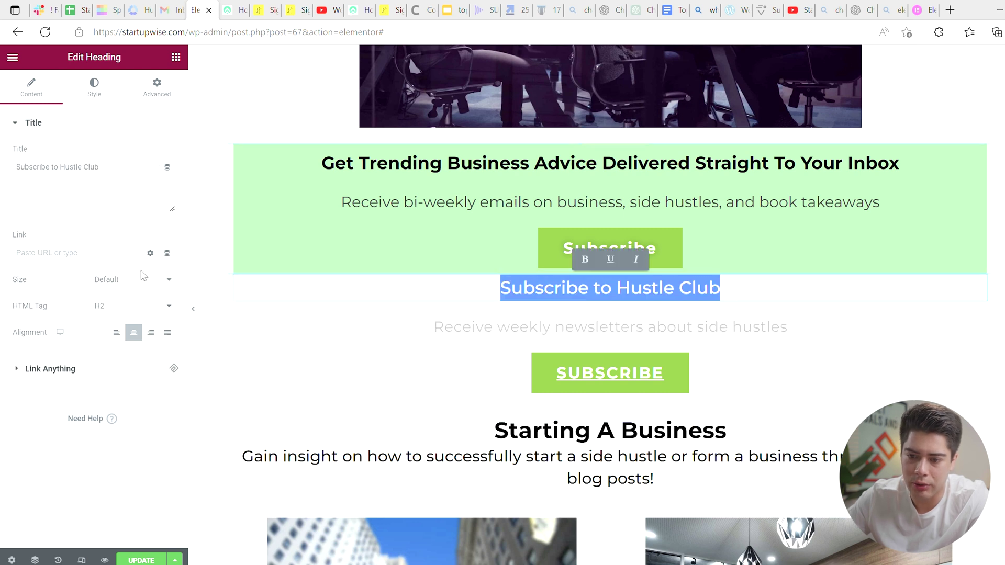
pyautogui.click(94, 88)
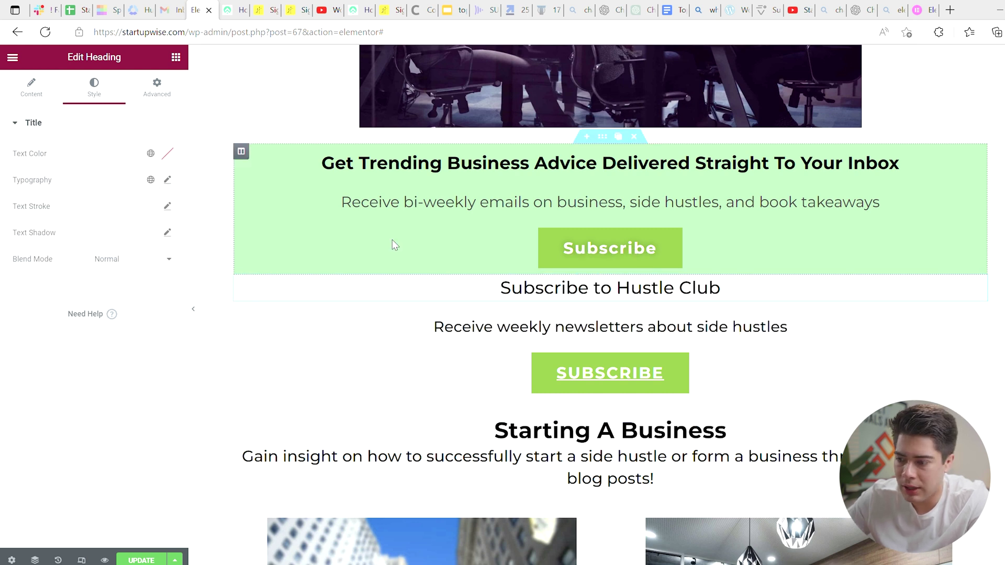
pyautogui.click(168, 180)
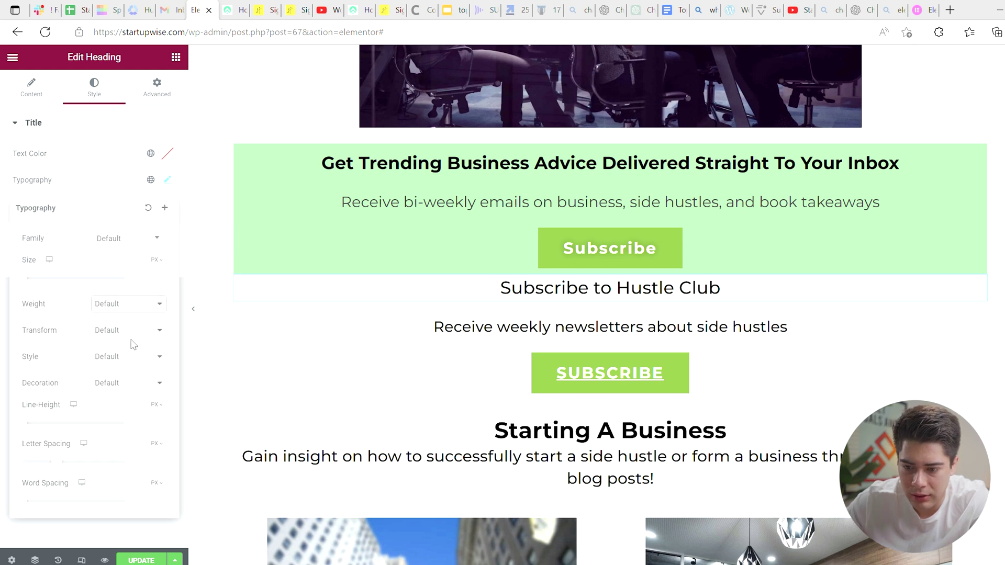
pyautogui.click(132, 378)
pyautogui.click(611, 326)
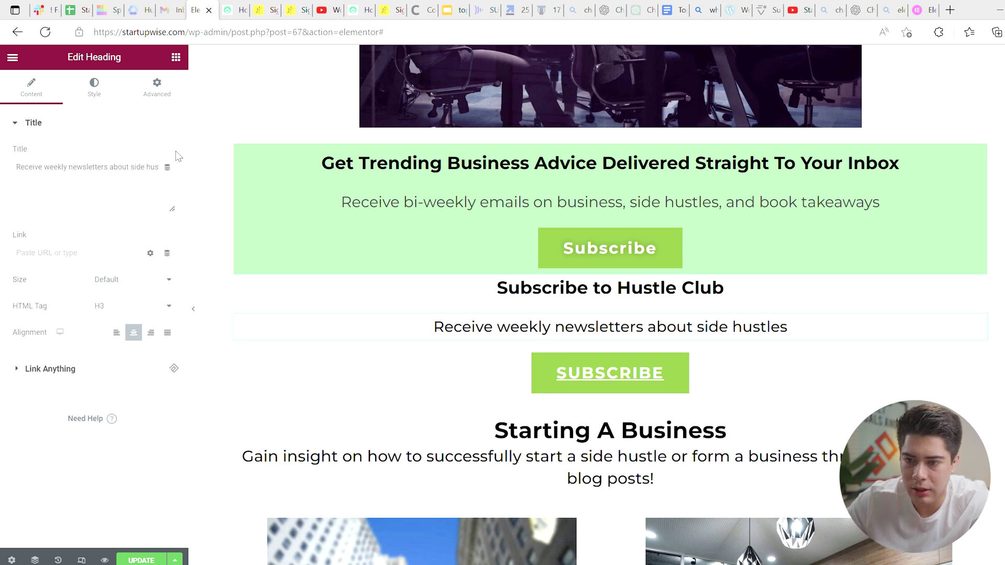
pyautogui.click(95, 87)
pyautogui.click(168, 180)
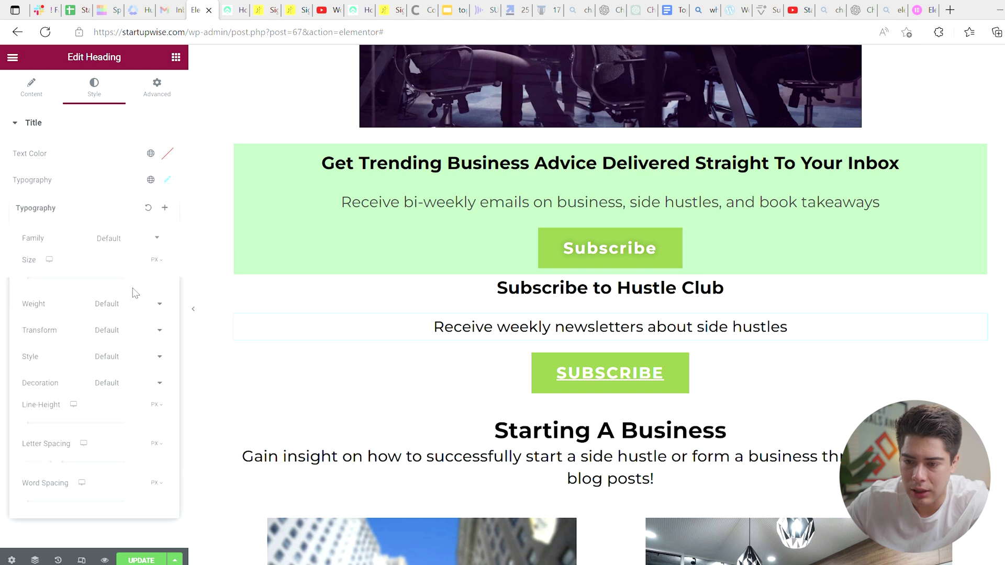
pyautogui.click(133, 384)
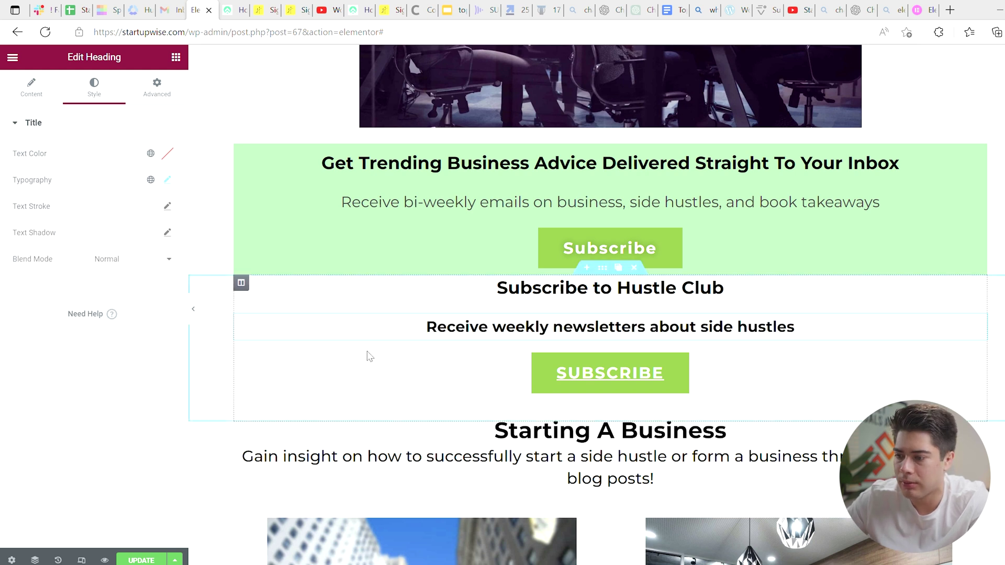
pyautogui.click(649, 370)
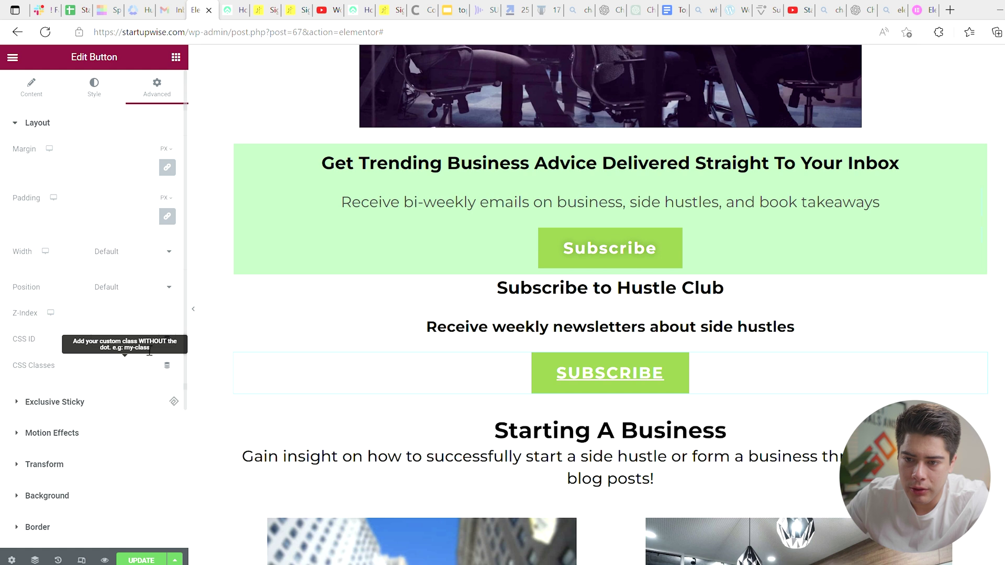
# Step: Give the SUBSCRIBE button a Grow hover animation
pyautogui.click(95, 94)
pyautogui.click(132, 206)
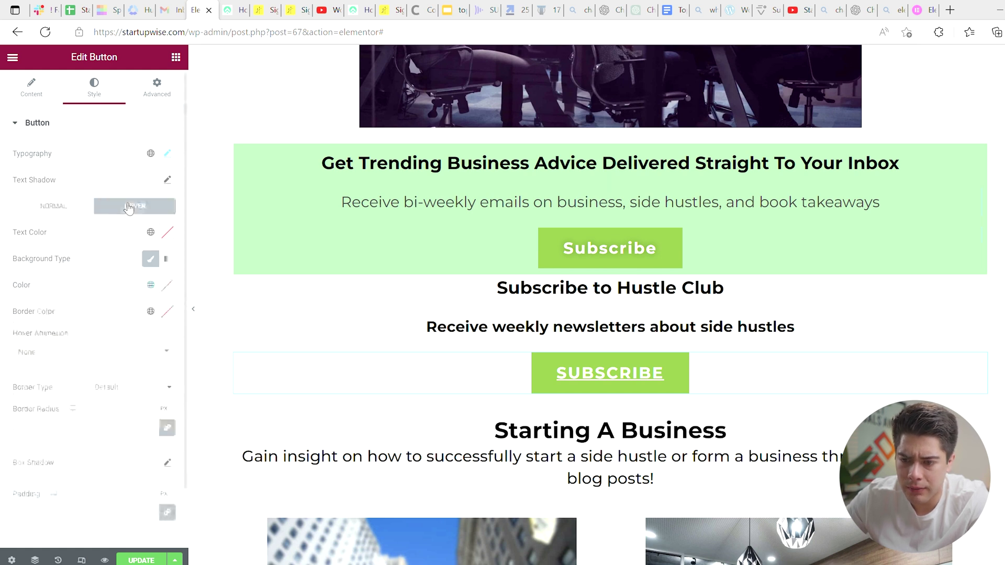
pyautogui.click(94, 358)
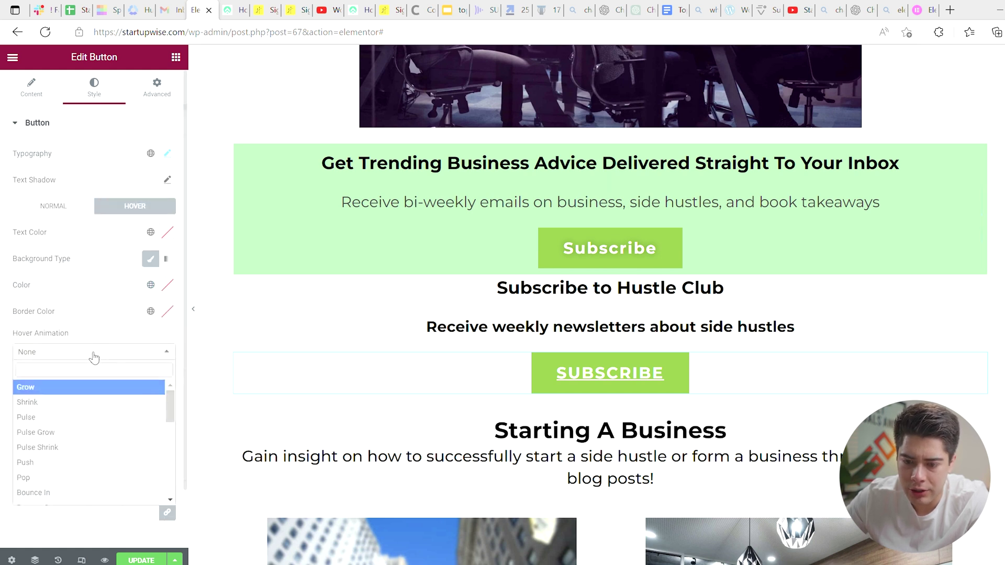
pyautogui.click(75, 388)
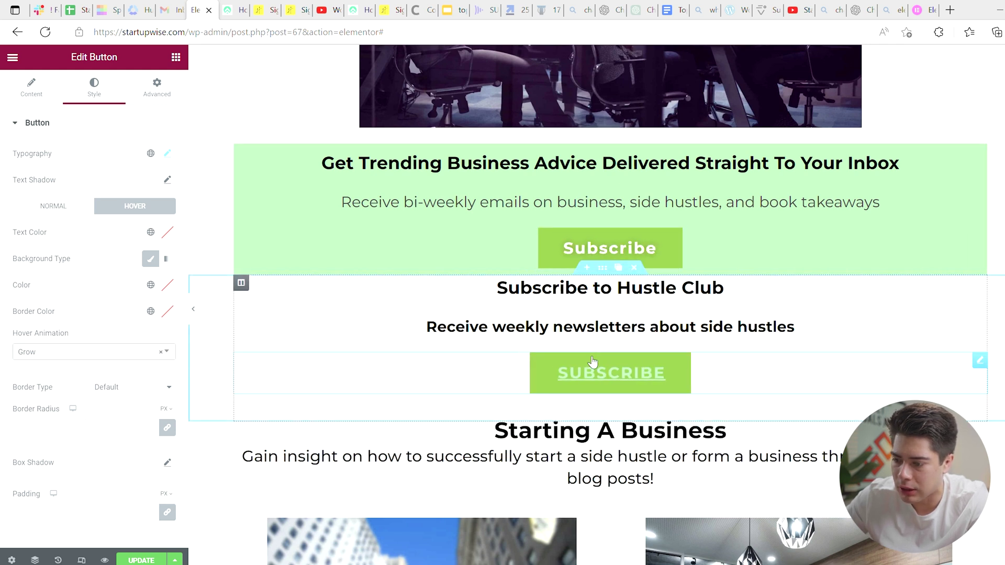
pyautogui.scroll(-2, 621, 348)
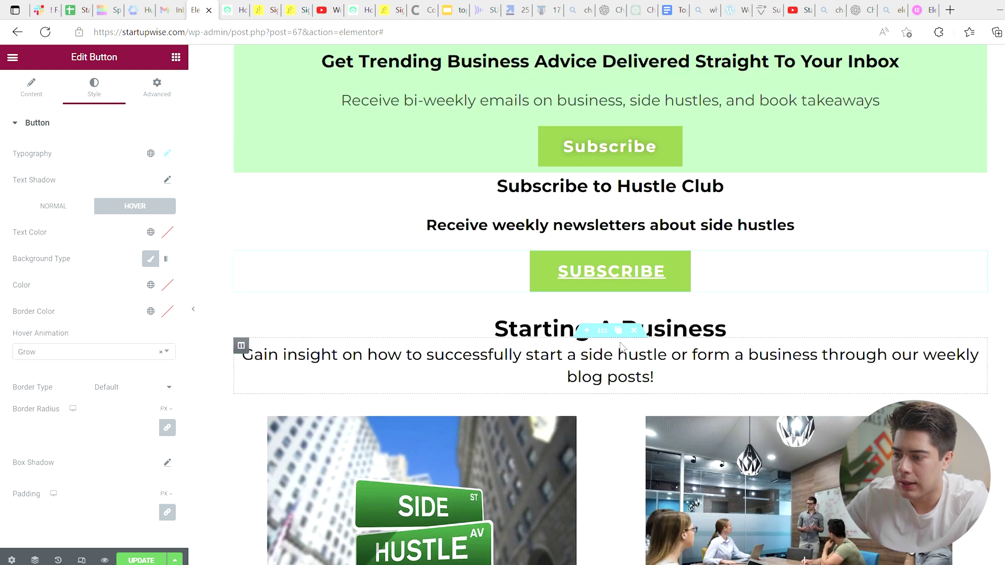
pyautogui.click(257, 11)
pyautogui.click(194, 8)
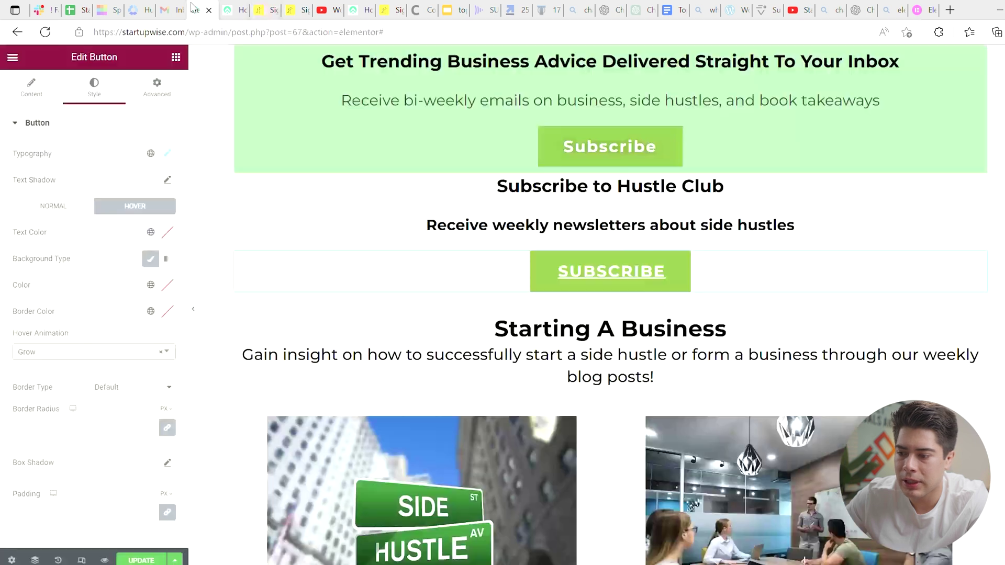
pyautogui.scroll(-8, 660, 274)
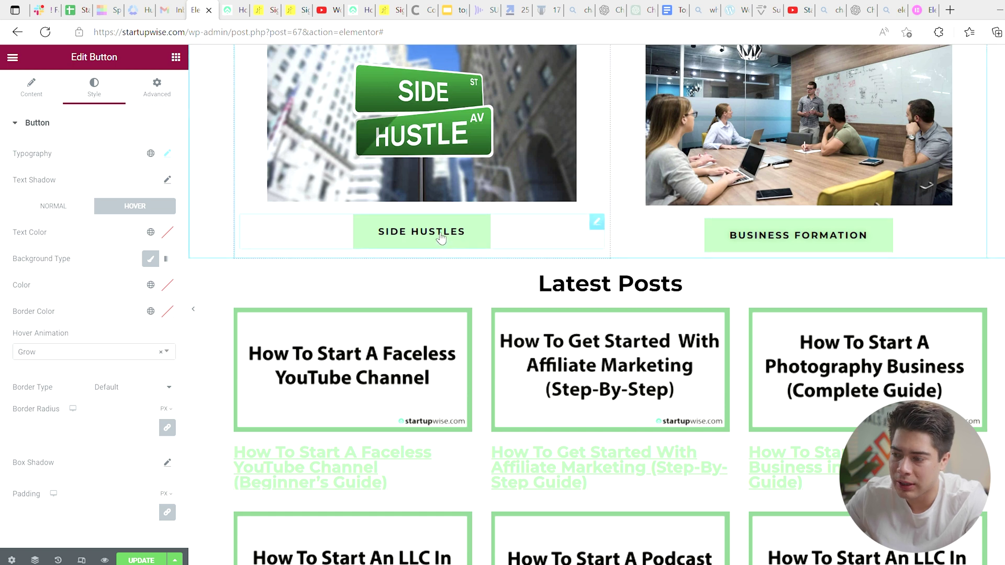
pyautogui.scroll(4, 655, 234)
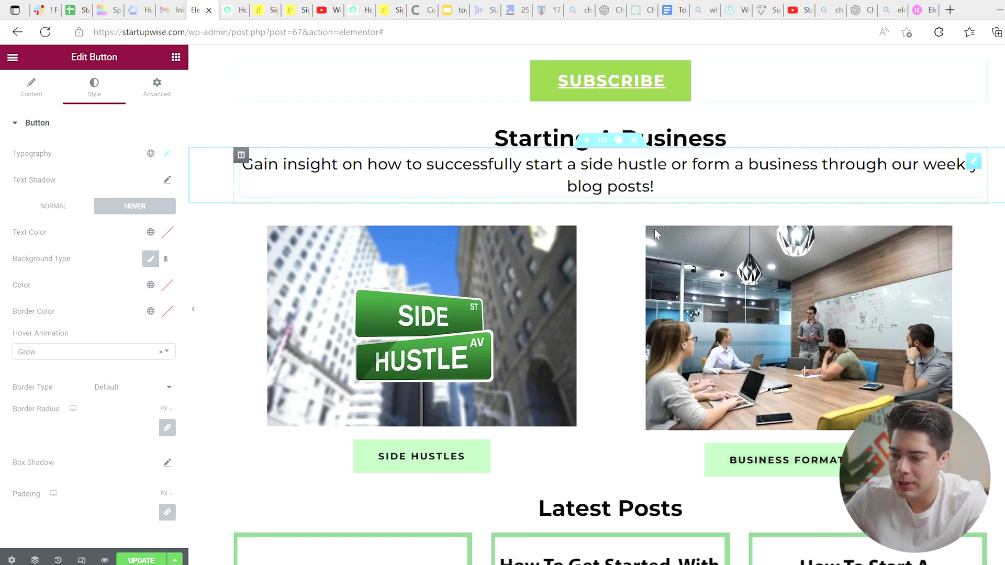
pyautogui.scroll(-3, 656, 234)
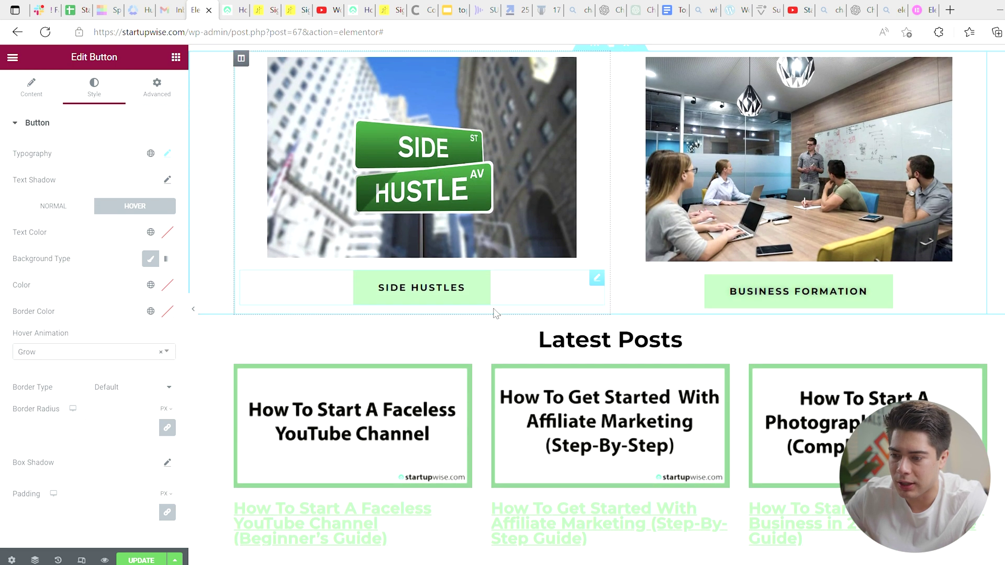
pyautogui.scroll(2, 494, 313)
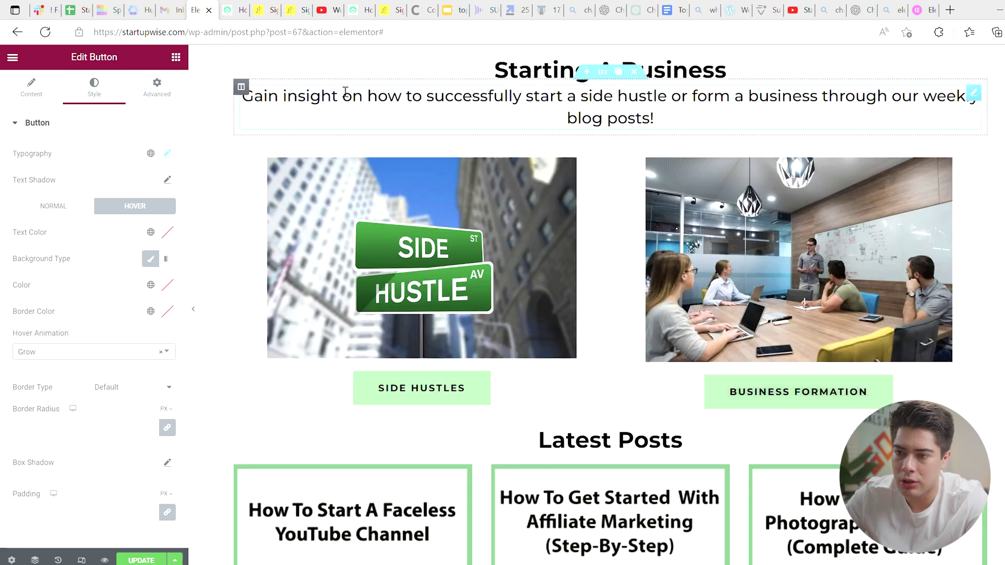
pyautogui.click(243, 16)
# Step: Copy the StartupWise Side Hustles category page address and return to the Elementor tab
pyautogui.scroll(-15, 490, 417)
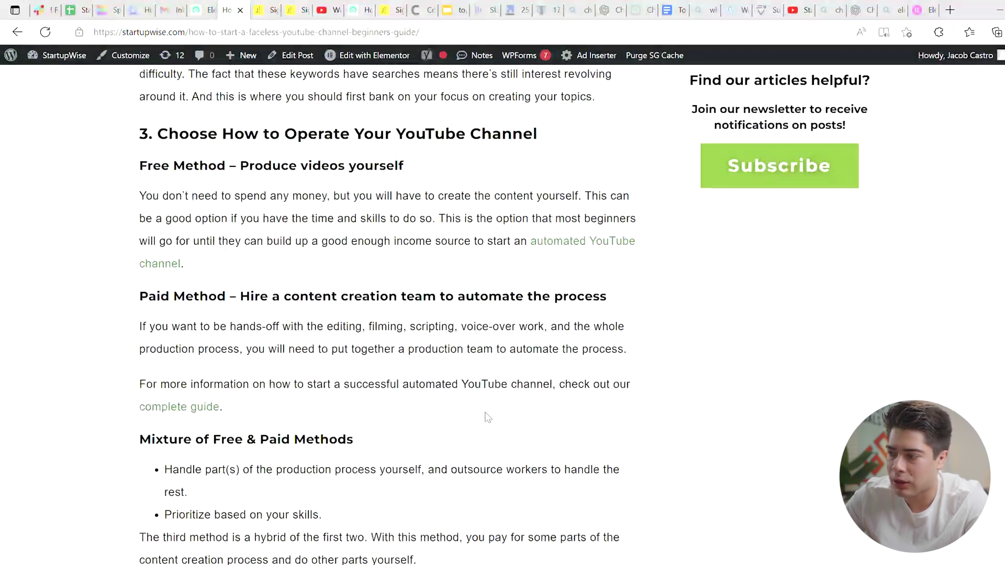
pyautogui.scroll(15, 487, 418)
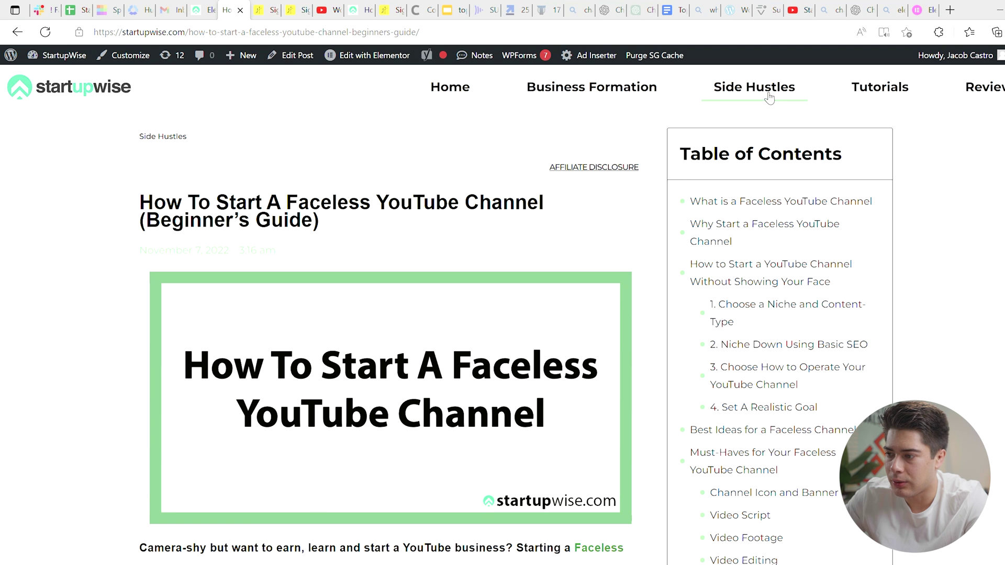
pyautogui.click(768, 95)
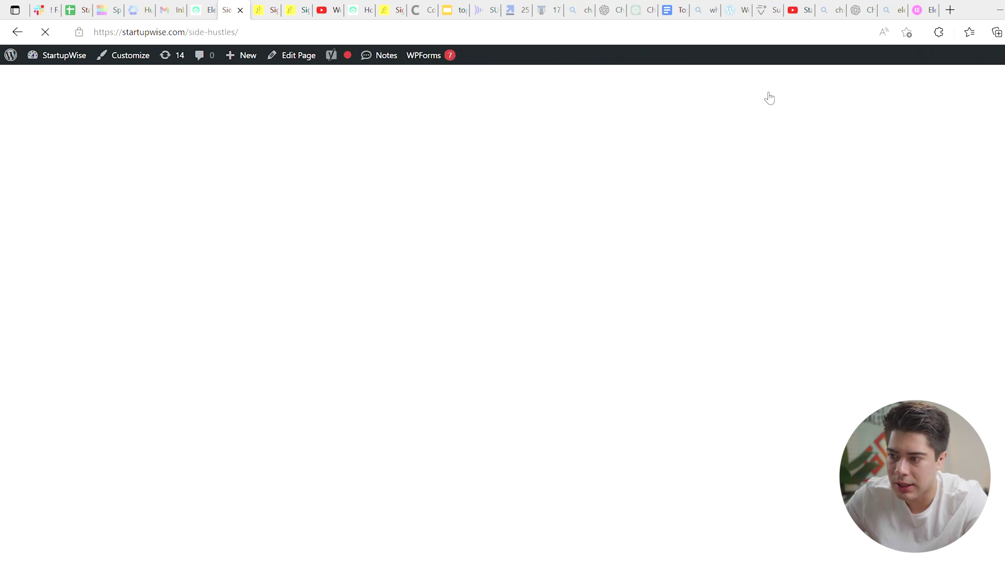
pyautogui.click(423, 37)
pyautogui.hotkey('ctrl', 'c')
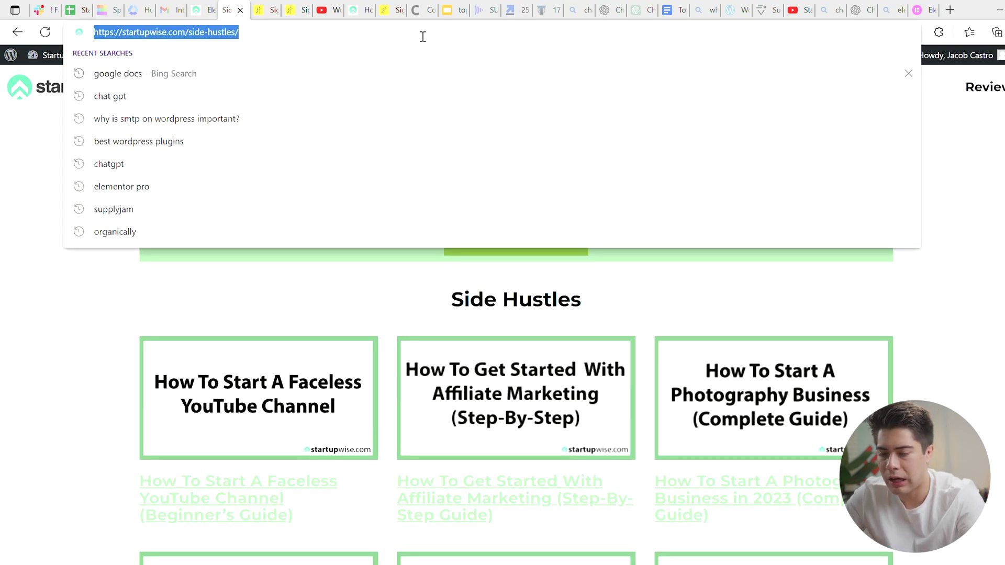
pyautogui.hotkey('ctrl', 'shift', 'Tab')
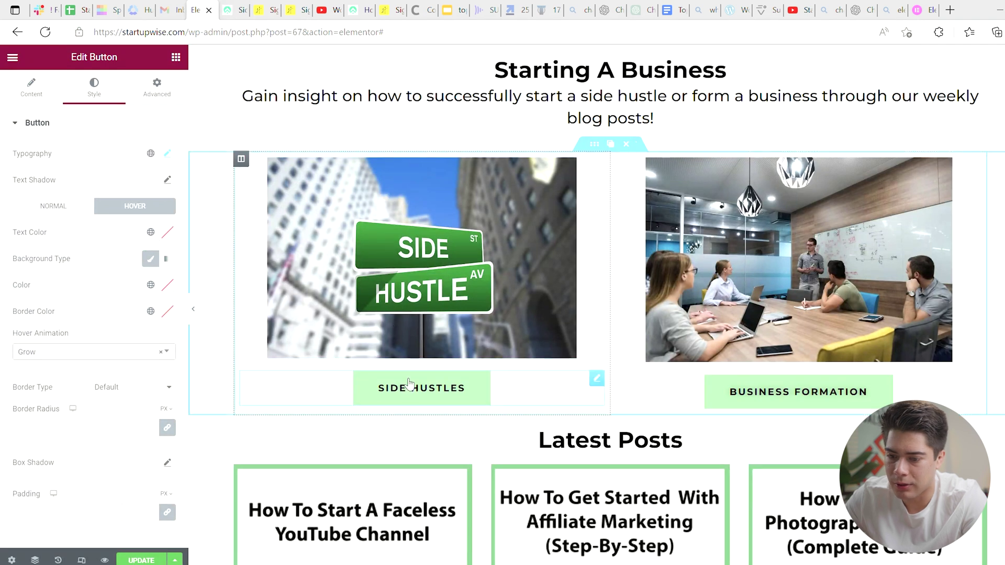
# Step: Copy the whole Subscribe to Hustle Club section
pyautogui.scroll(1, 417, 343)
pyautogui.scroll(3, 417, 343)
pyautogui.scroll(-2, 418, 343)
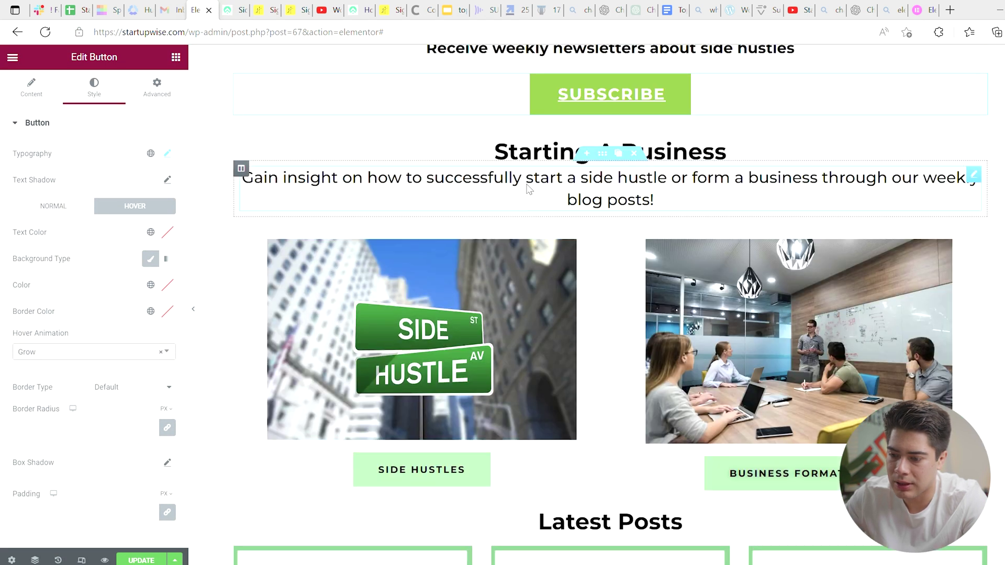
pyautogui.scroll(2, 581, 110)
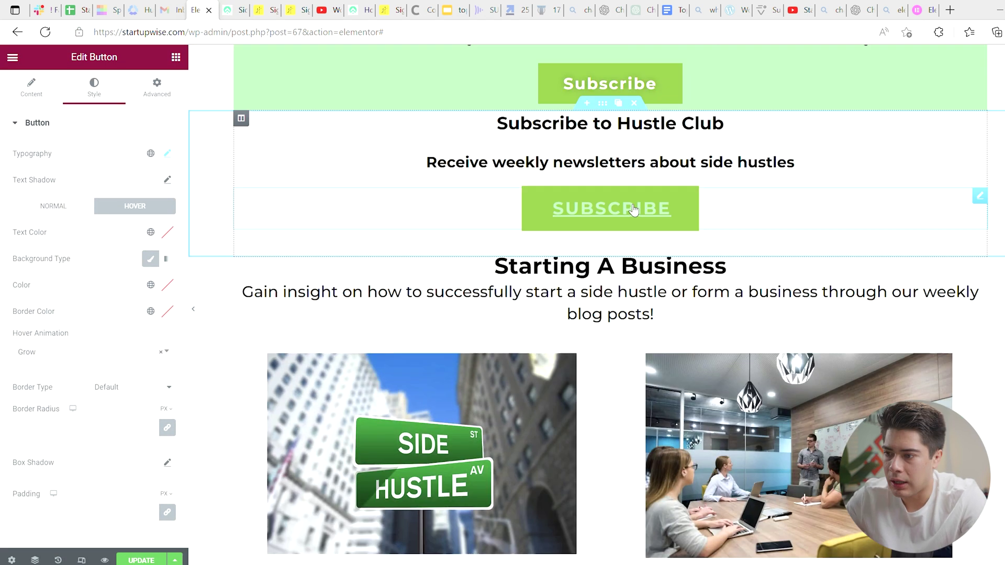
pyautogui.rightClick(605, 108)
pyautogui.click(631, 157)
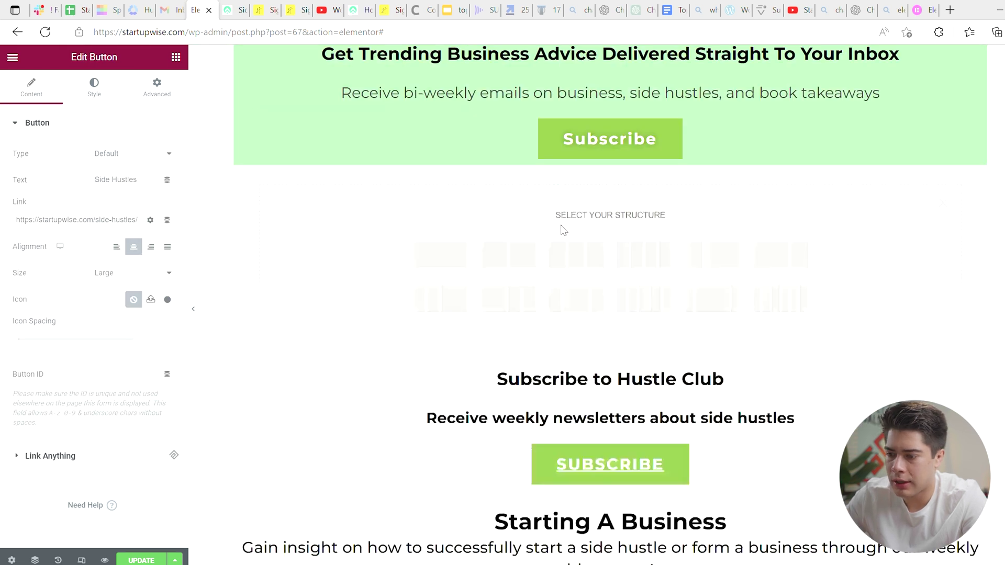
# Step: Paste it into a new one-column section above and delete the copied heading
pyautogui.click(456, 260)
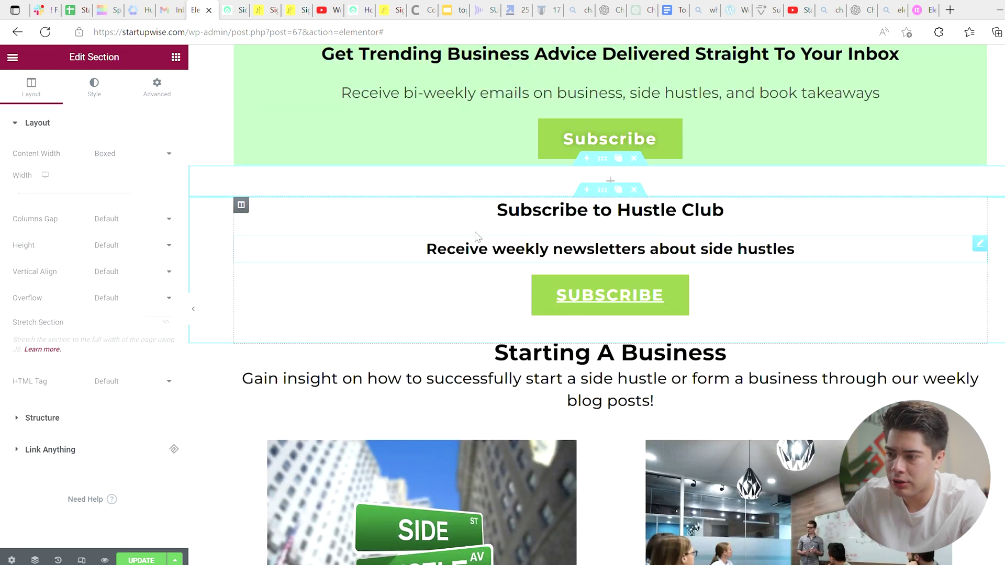
pyautogui.rightClick(605, 161)
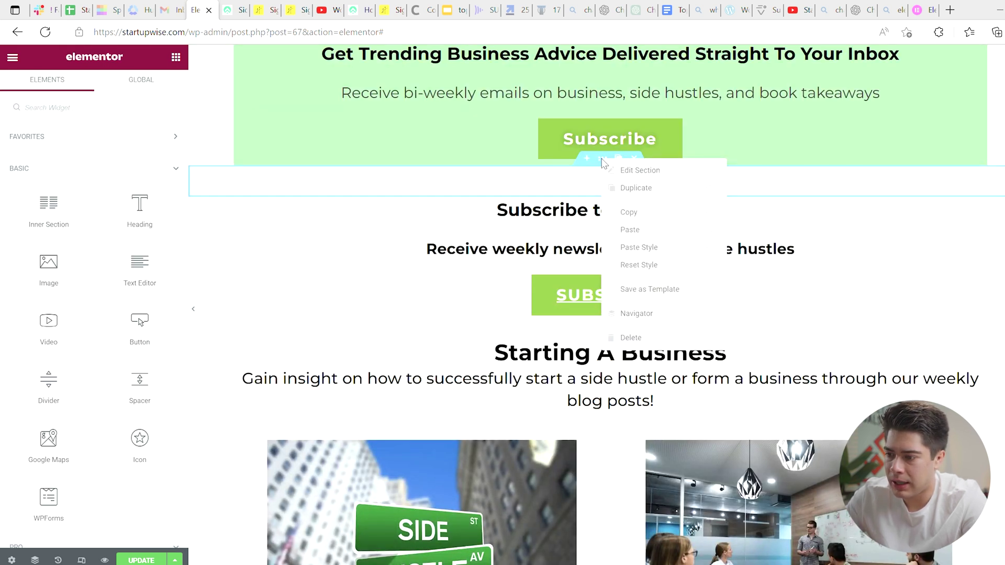
pyautogui.click(625, 233)
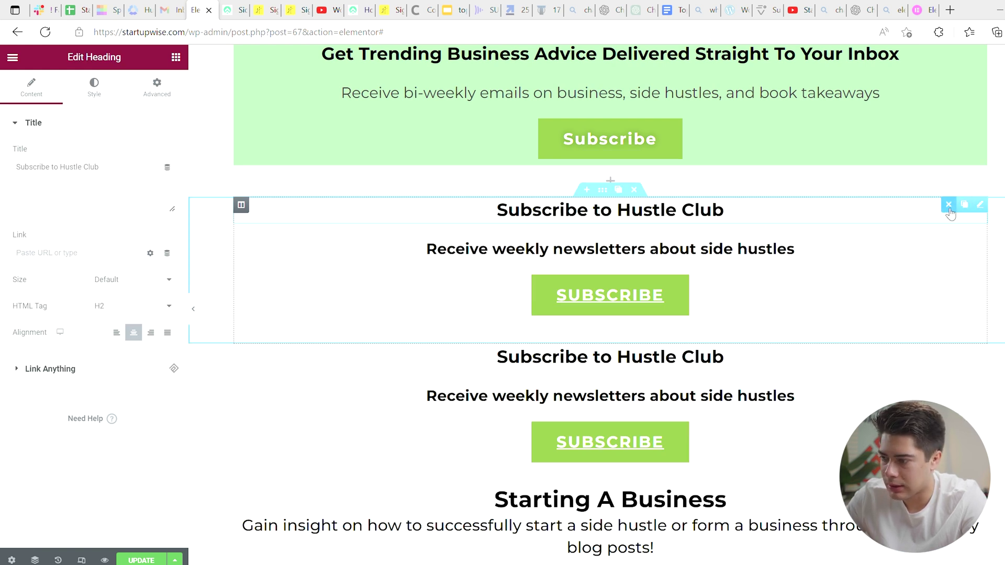
pyautogui.click(948, 205)
# Step: Delete the weekly newsletters subheading from the copy and change the copied button's text to 'Side Hustles'
pyautogui.click(948, 205)
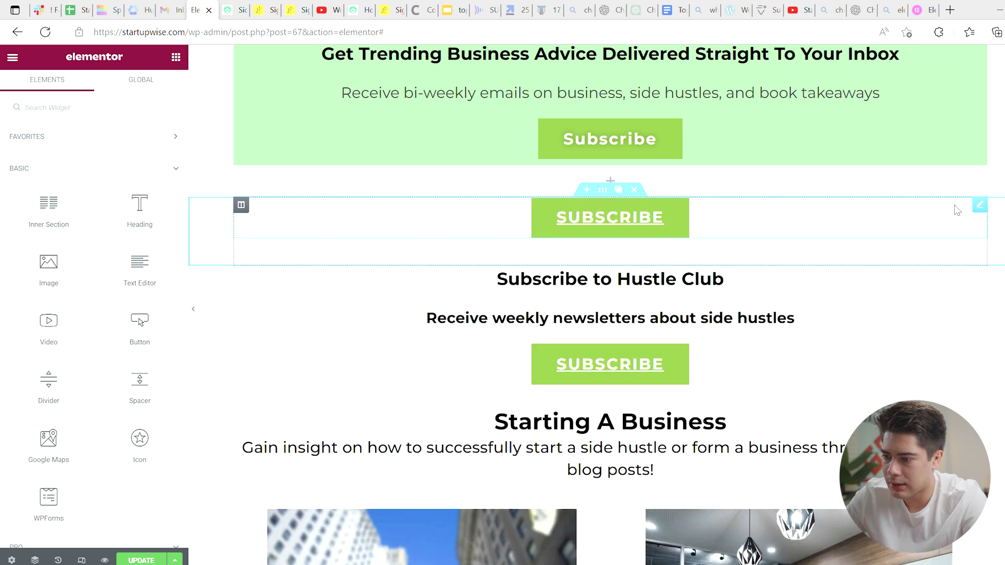
pyautogui.click(980, 205)
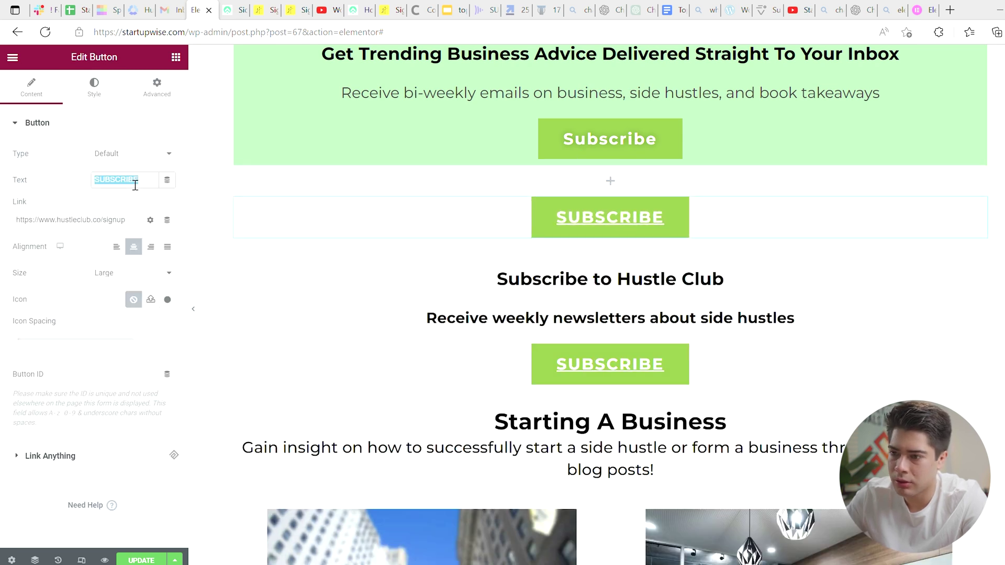
pyautogui.click(285, 15)
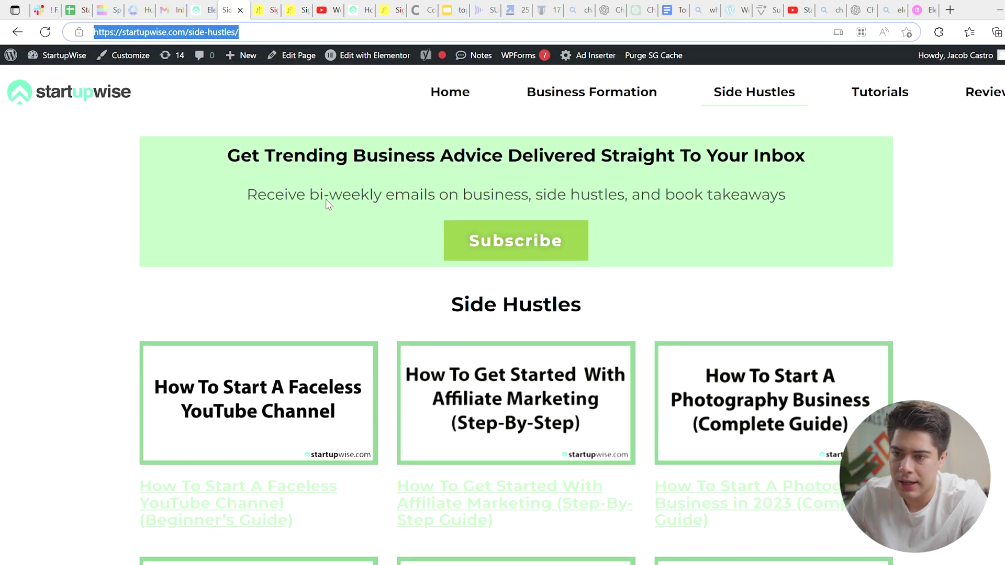
pyautogui.click(199, 12)
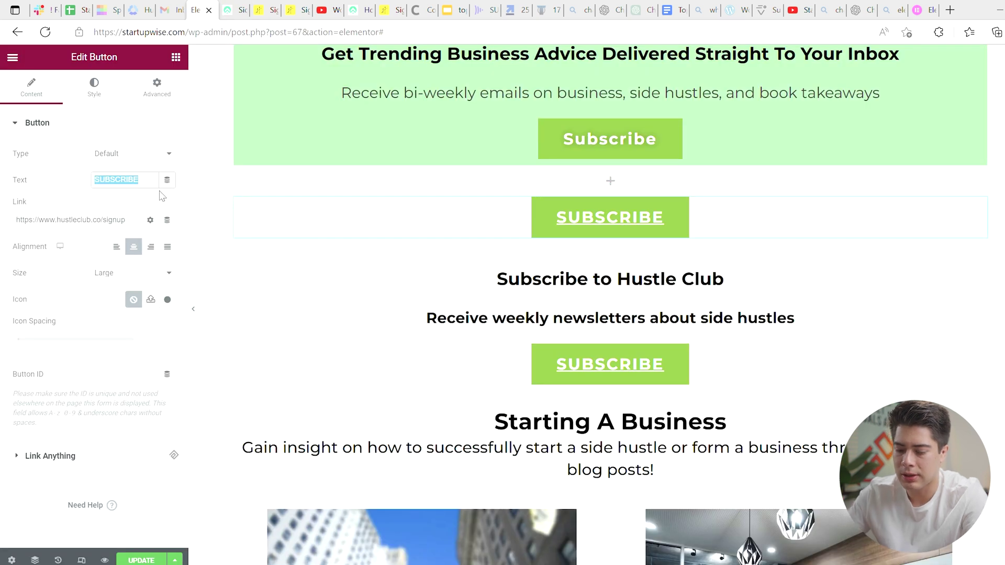
pyautogui.write('Side Hustles')
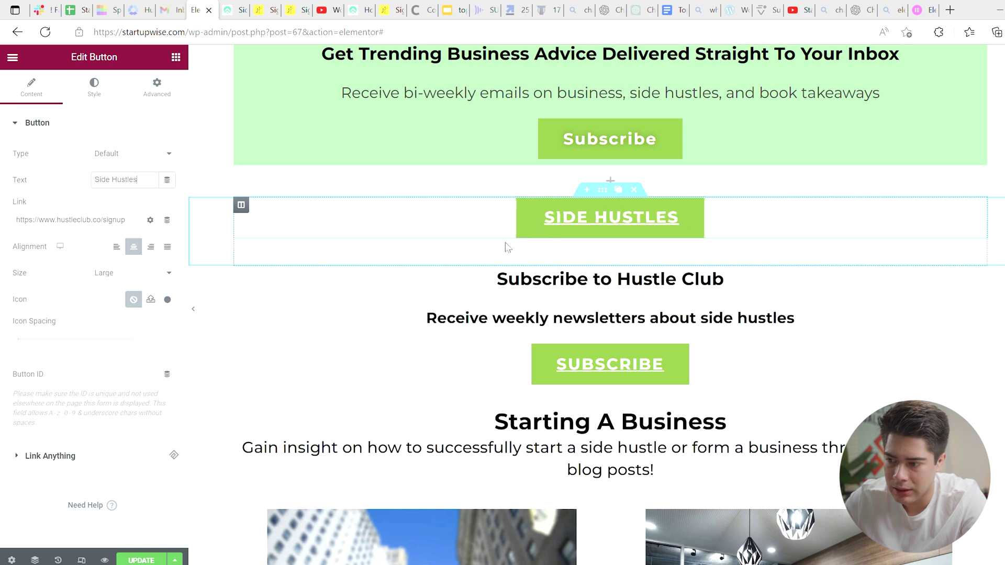
pyautogui.scroll(-7, 568, 262)
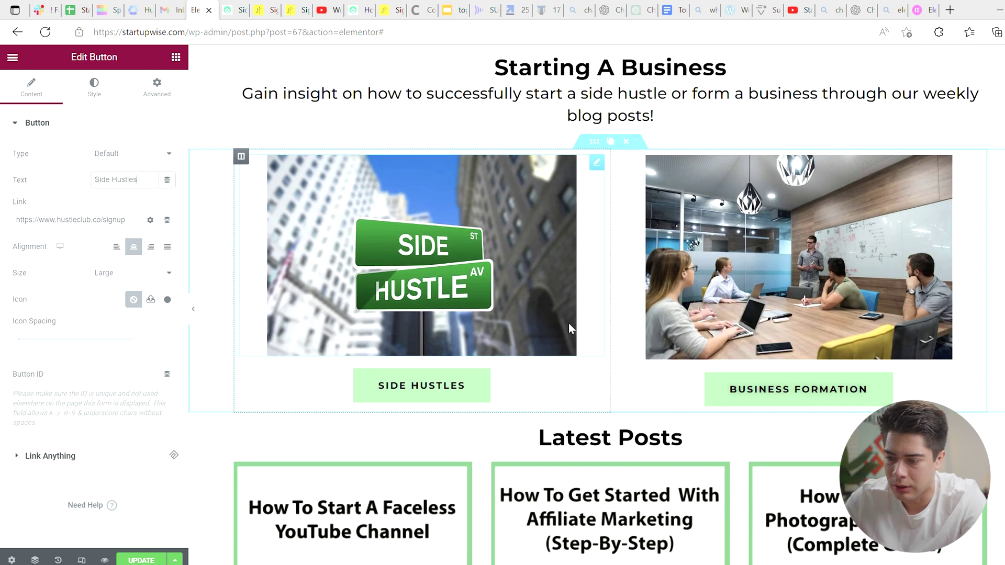
pyautogui.scroll(7, 448, 385)
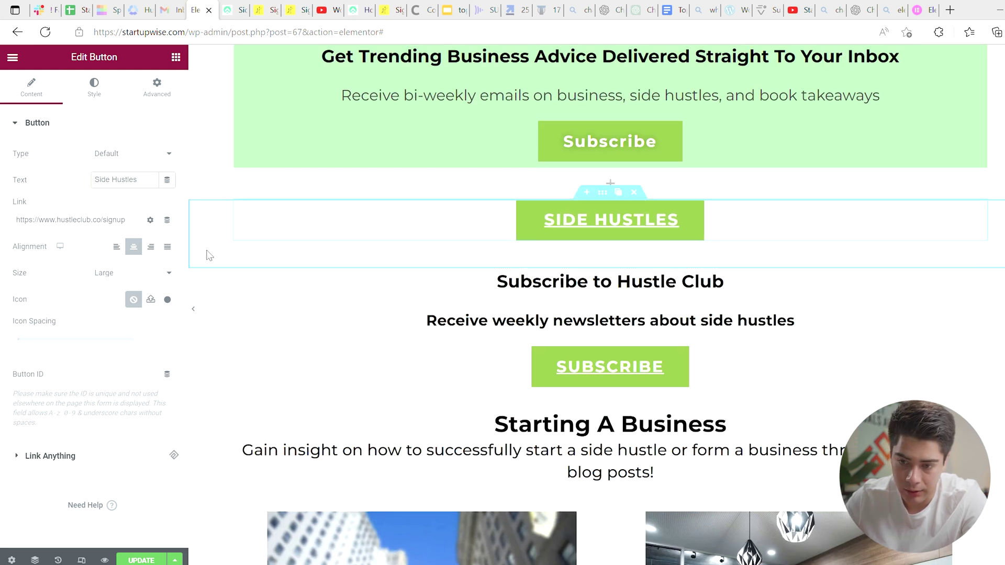
pyautogui.click(94, 89)
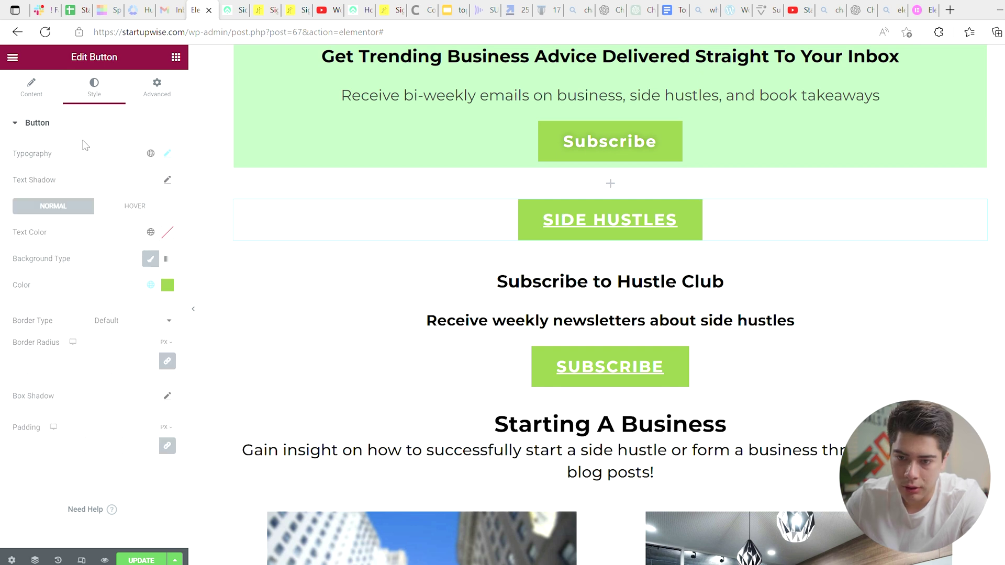
pyautogui.click(32, 89)
pyautogui.click(134, 301)
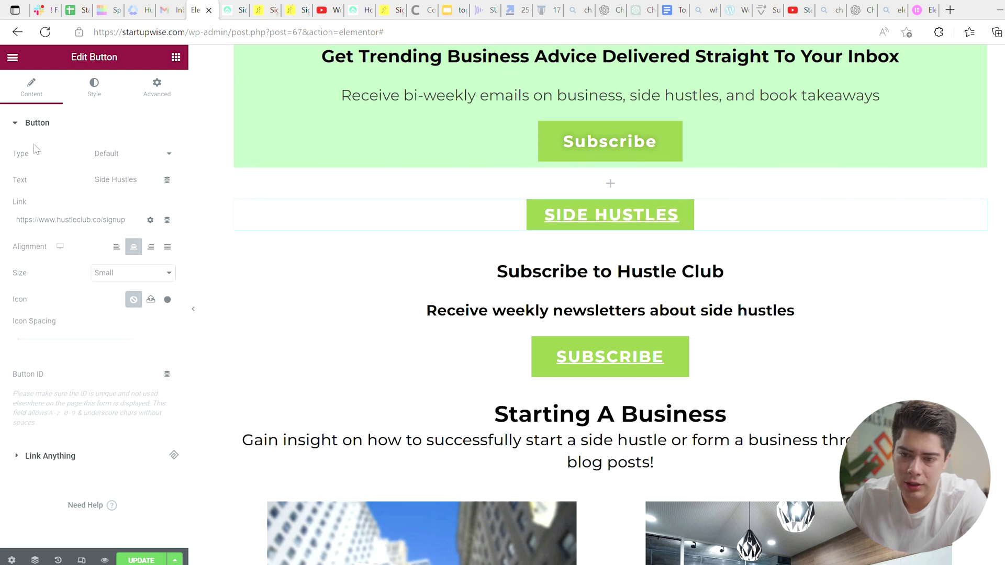
pyautogui.tripleClick(58, 227)
pyautogui.hotkey('ctrl', 'v')
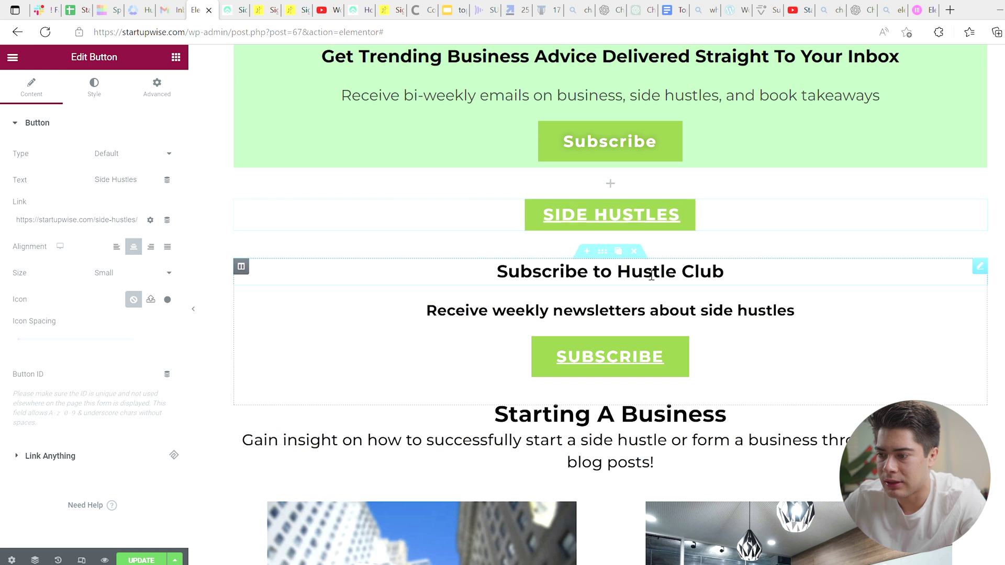
pyautogui.scroll(-2, 643, 217)
pyautogui.scroll(-5, 516, 440)
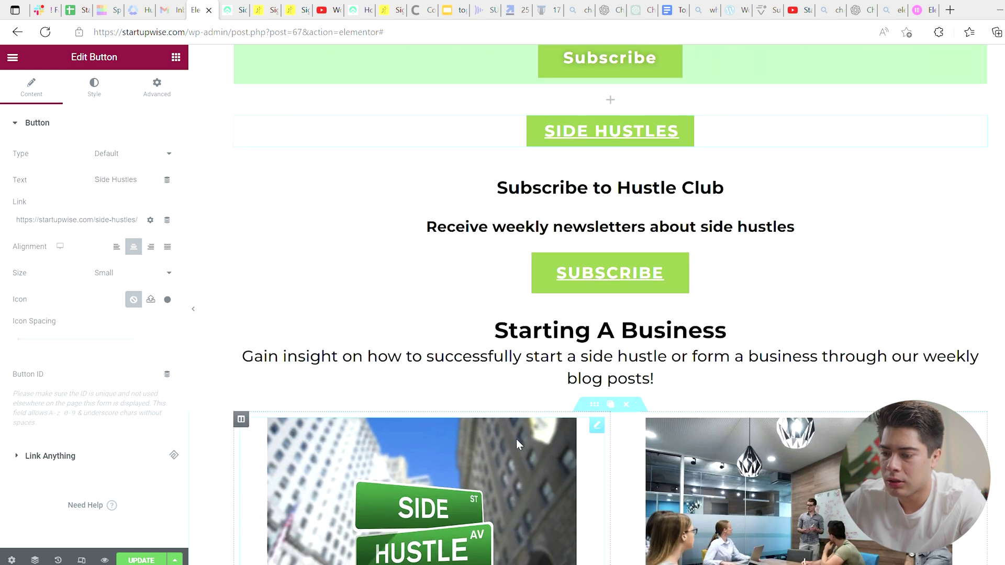
pyautogui.scroll(3, 718, 105)
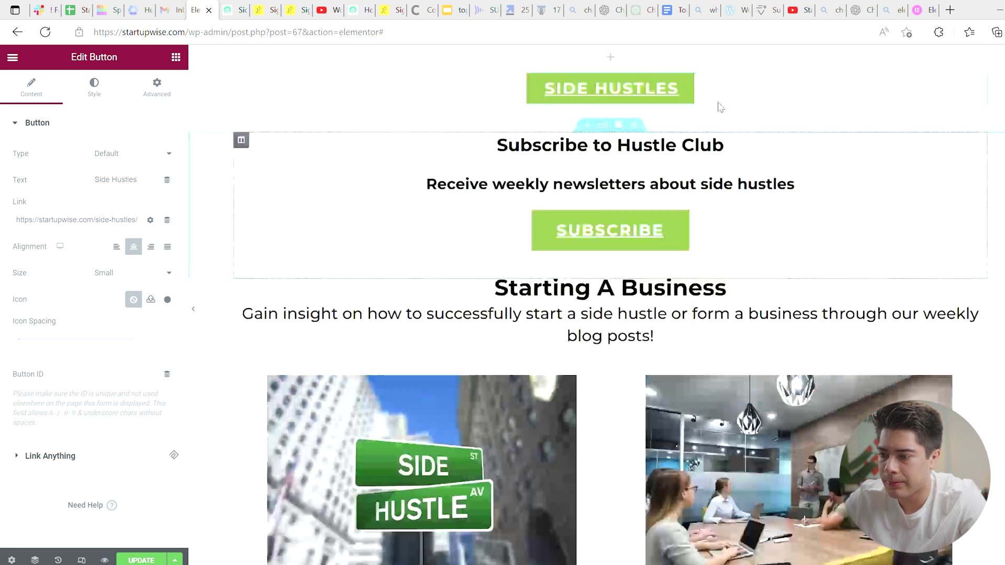
pyautogui.scroll(-6, 606, 163)
pyautogui.scroll(-10, 419, 325)
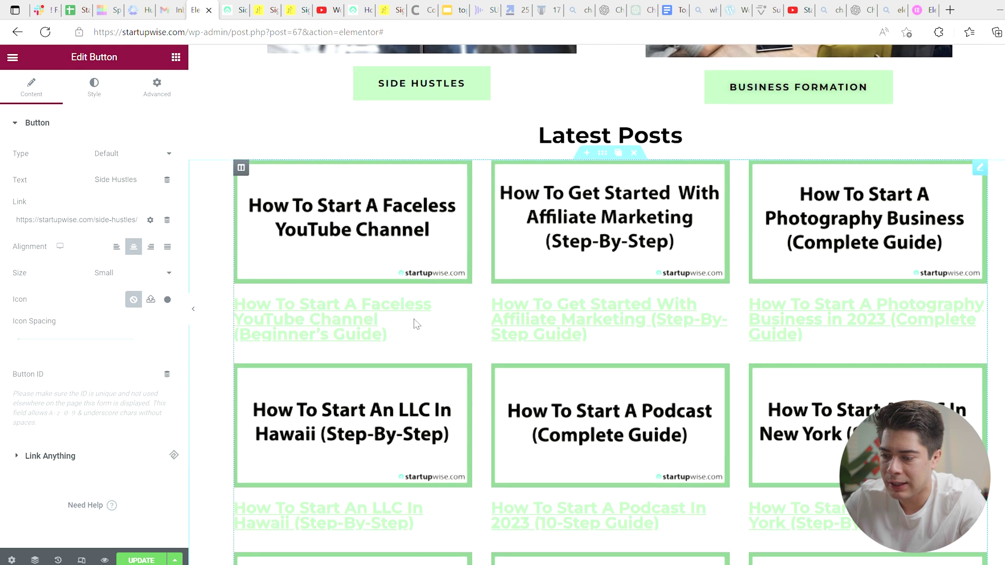
pyautogui.scroll(12, 419, 324)
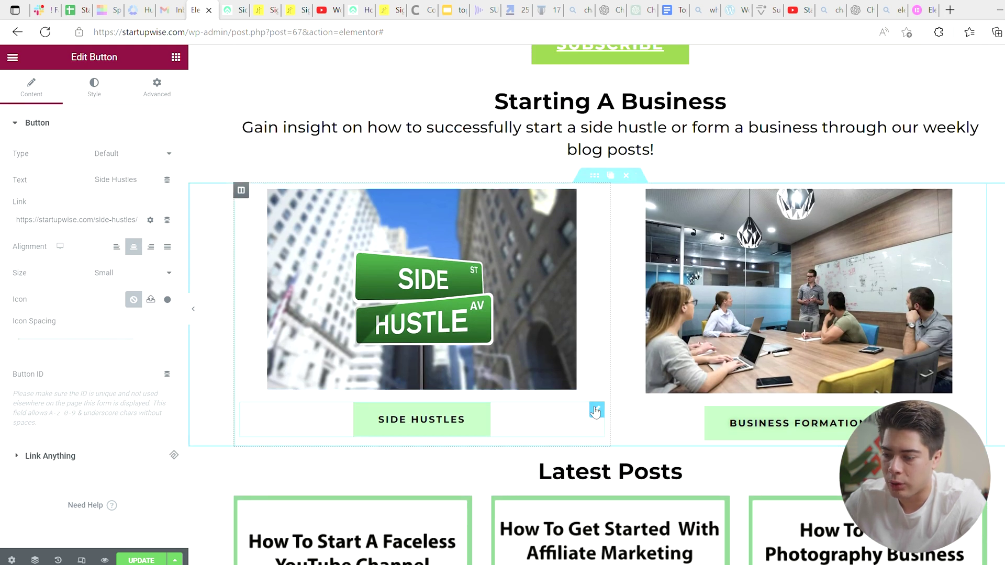
pyautogui.moveTo(597, 414)
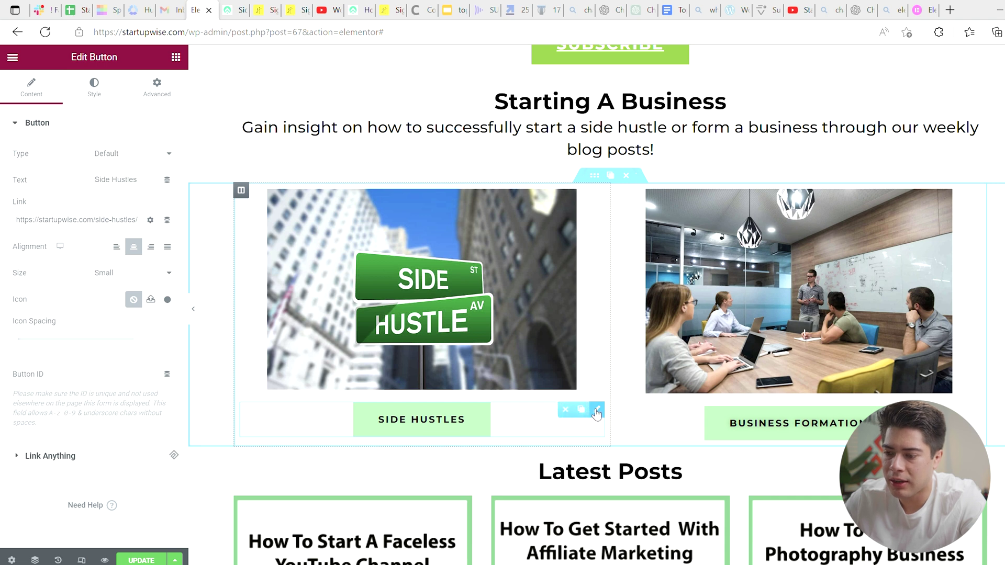
pyautogui.scroll(4, 597, 414)
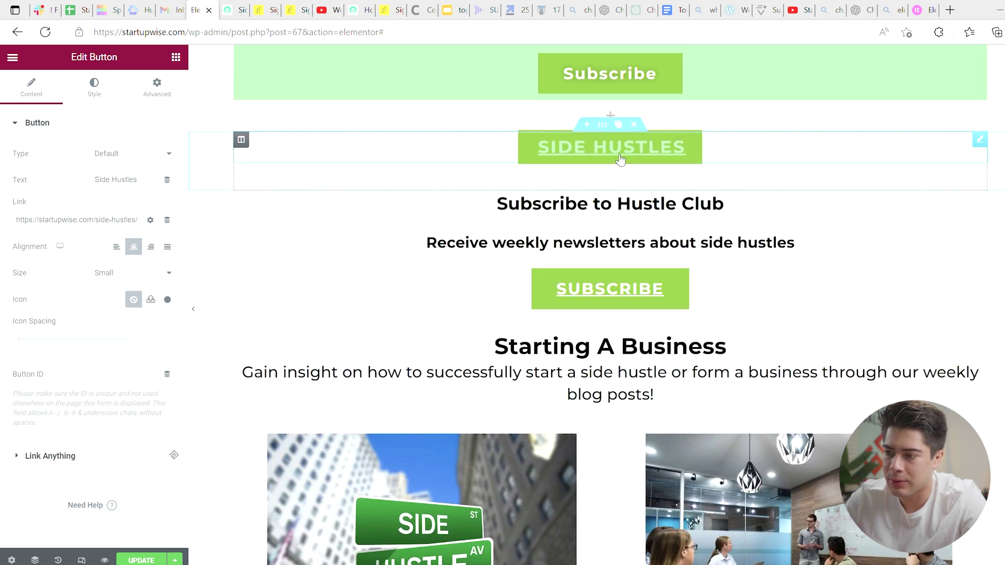
pyautogui.click(591, 156)
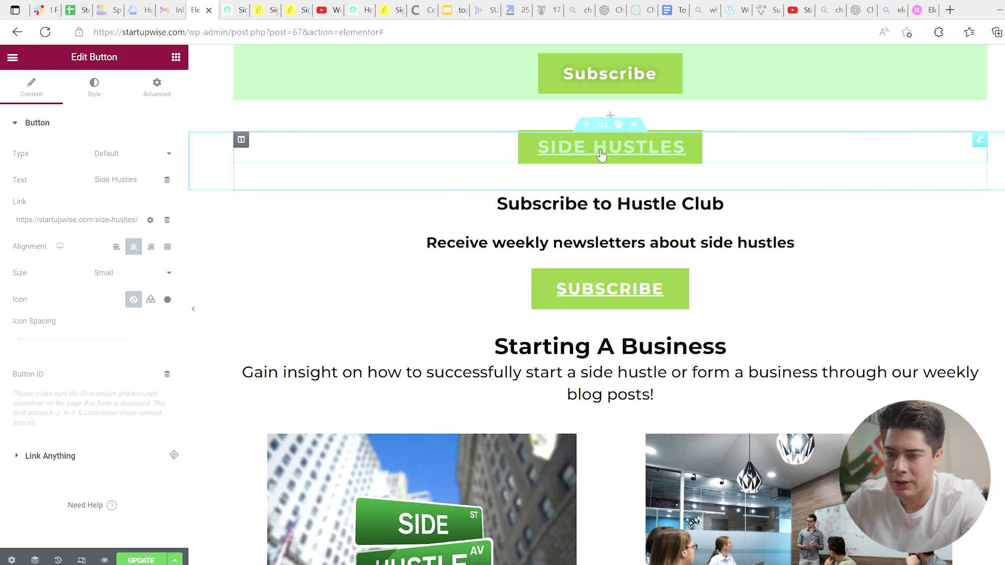
# Step: Open the Edit Button panel for the red StartupWise YouTube Channel button lower on the page
pyautogui.scroll(-10, 604, 155)
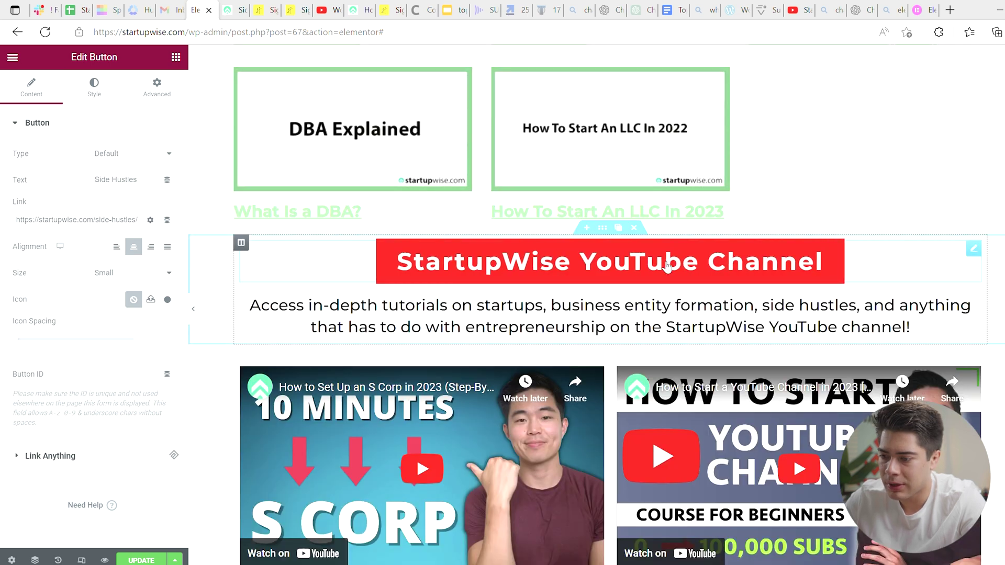
pyautogui.click(549, 260)
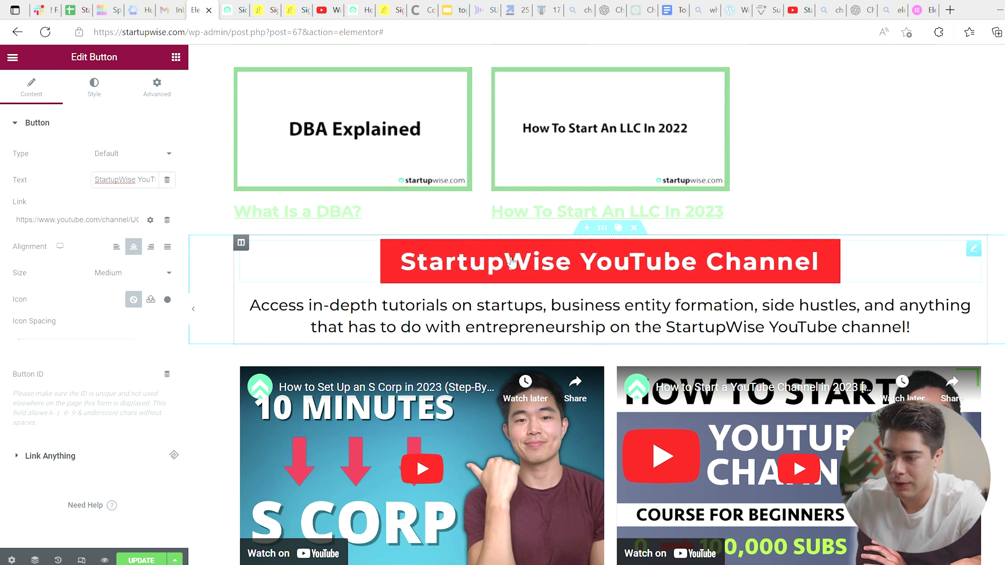
pyautogui.click(75, 167)
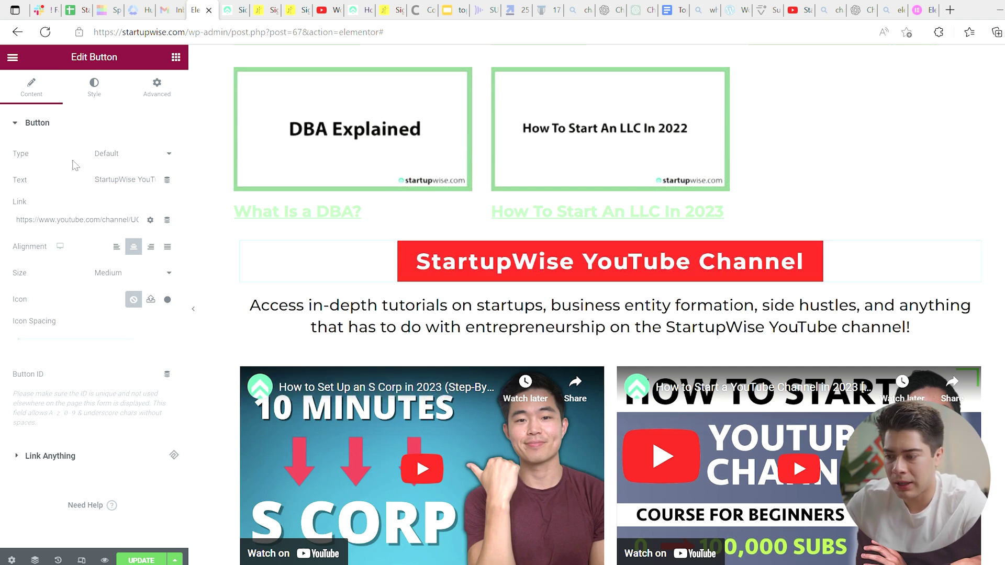